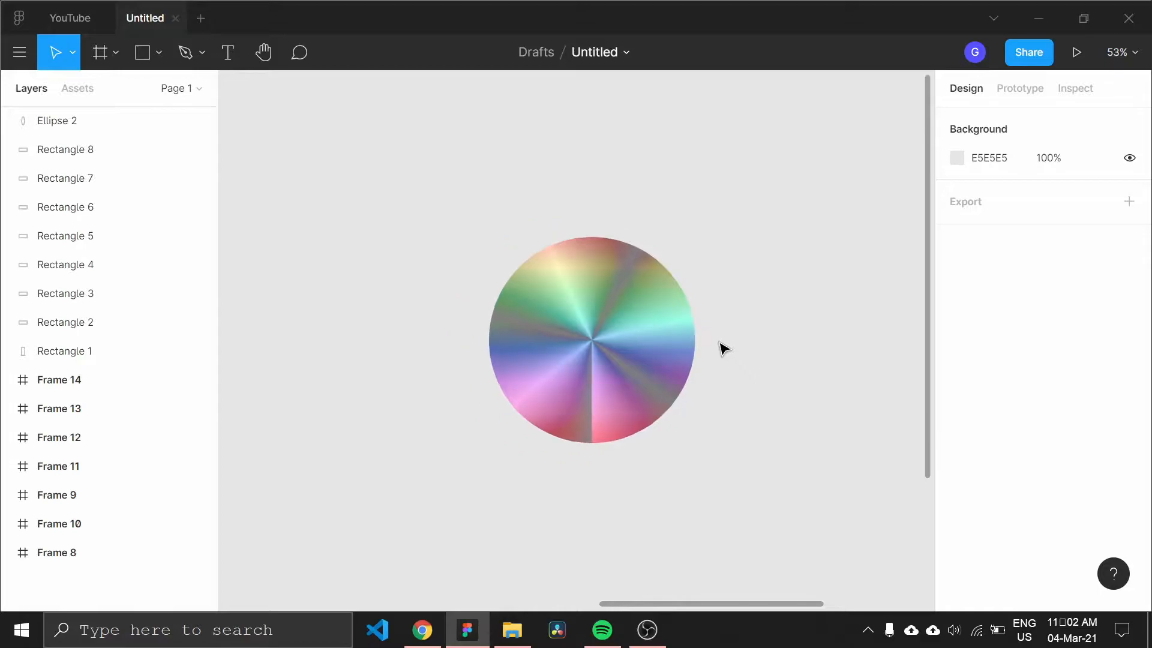
Draw an ellipse of about 343 × 359 on the empty canvas beside the column of color swatches
scroll(717, 365, "right", 10)
left_click_drag(745, 381, 558, 373)
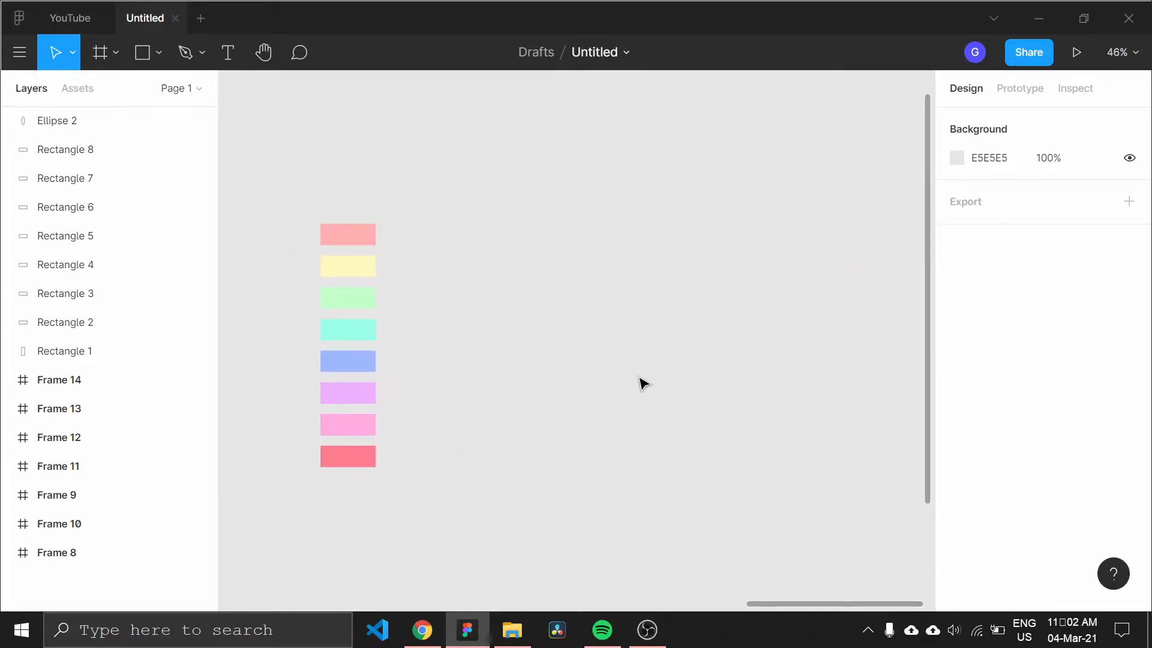
left_click(154, 53)
left_click(129, 164)
left_click_drag(528, 234, 670, 382)
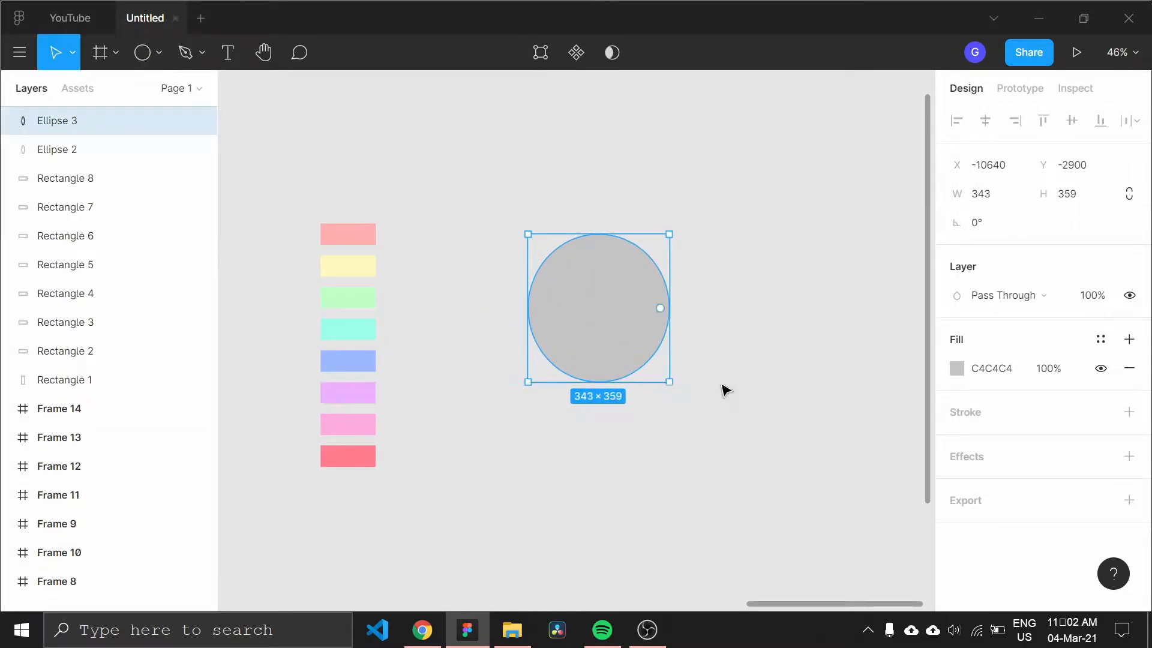
Set the new ellipse's width and height to 500 each to make it a perfect circle
left_click(987, 205)
key("Tab")
type("500")
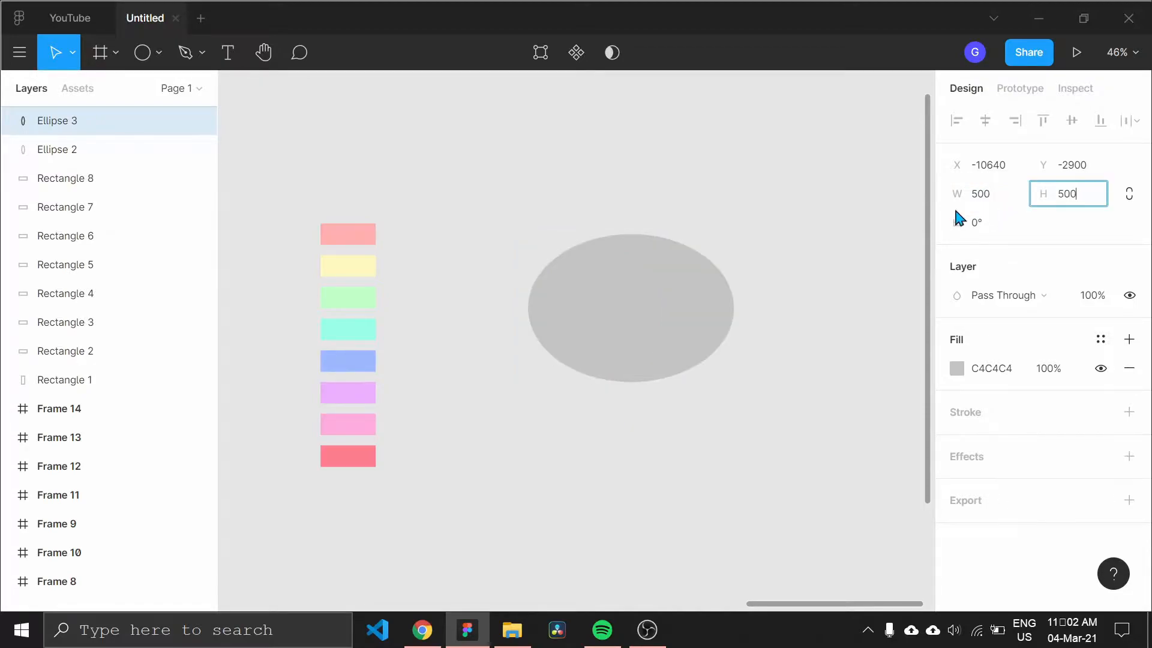
left_click(836, 249)
left_click(649, 351)
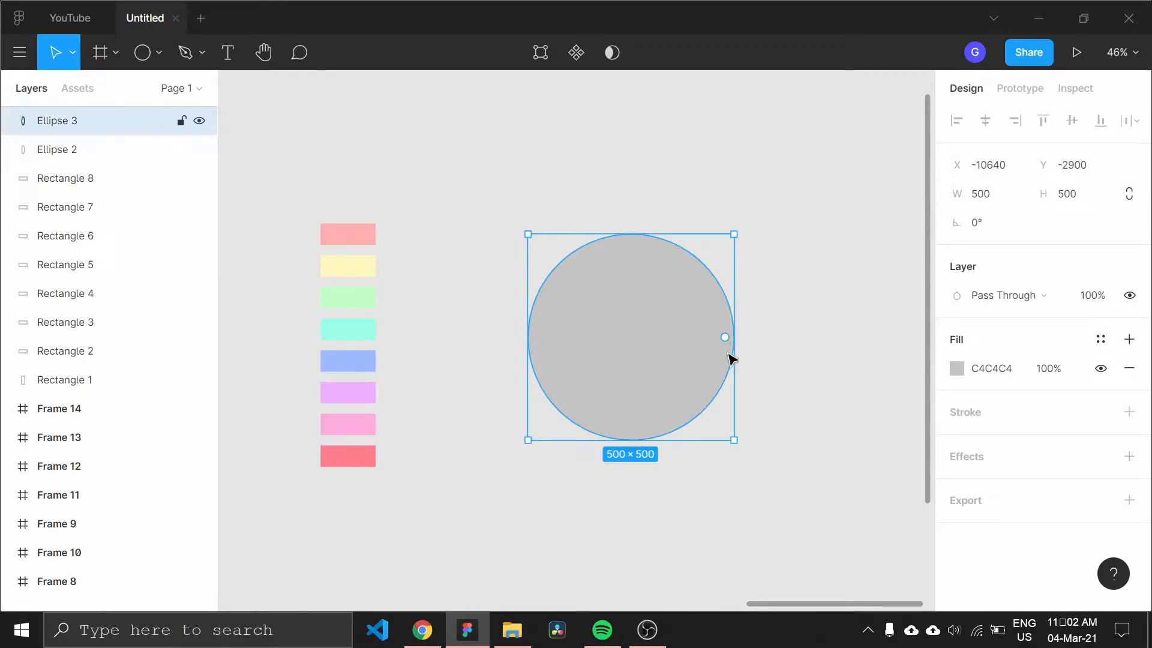
Change the circle's fill from a solid color to a Radial gradient
left_click(957, 369)
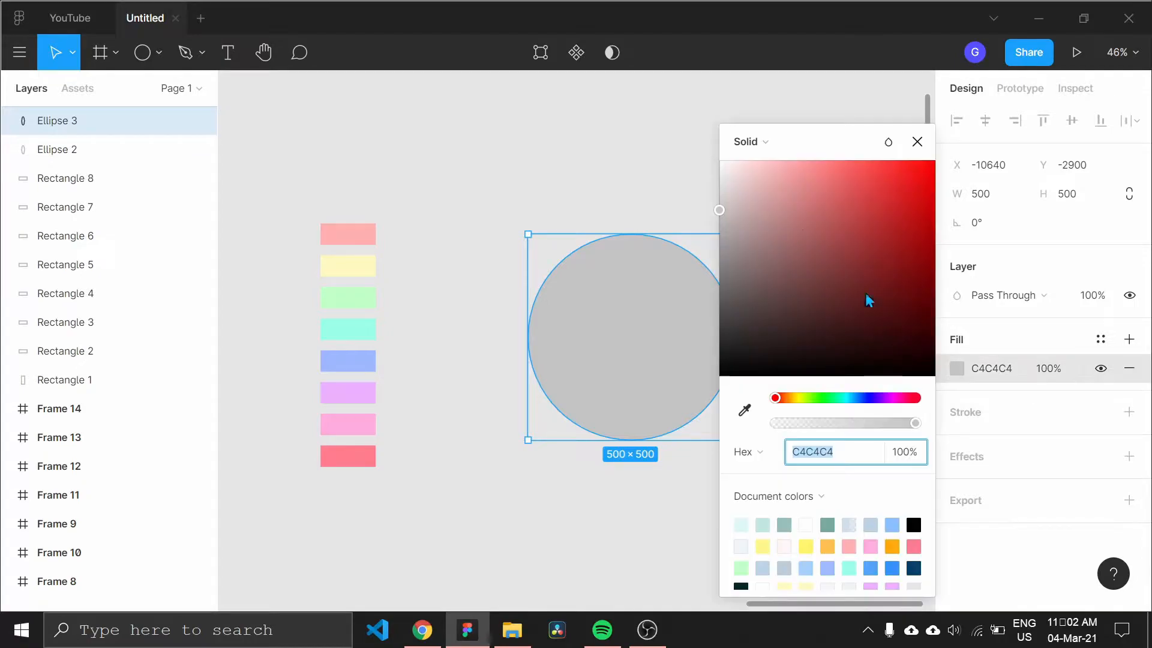
left_click(749, 150)
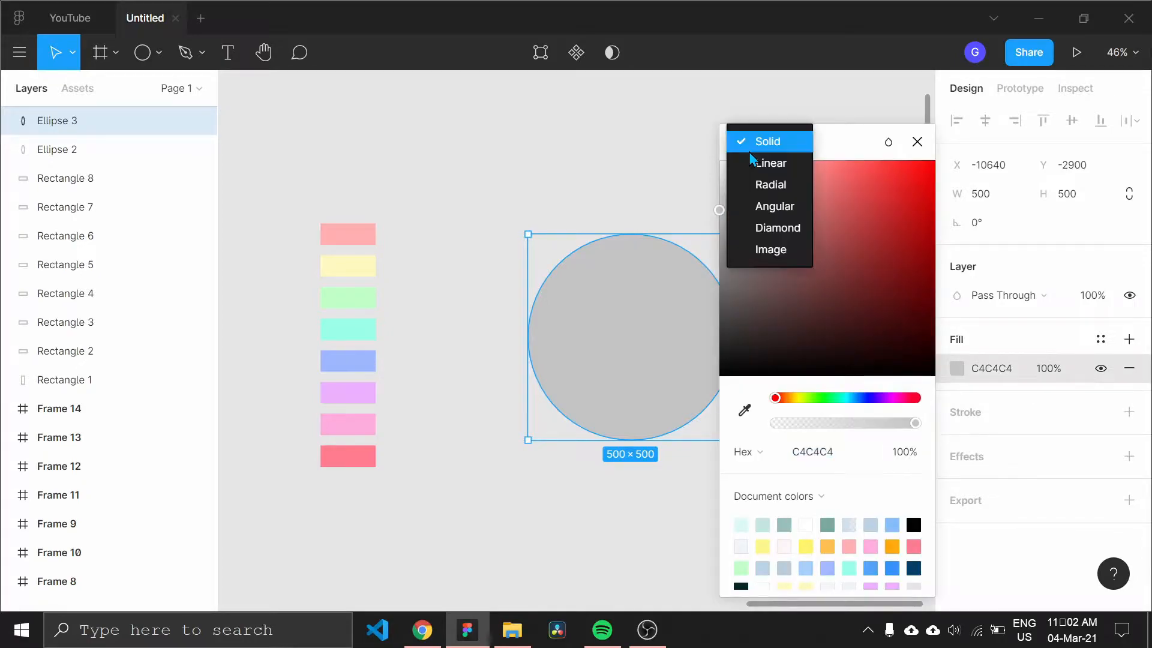
left_click(774, 185)
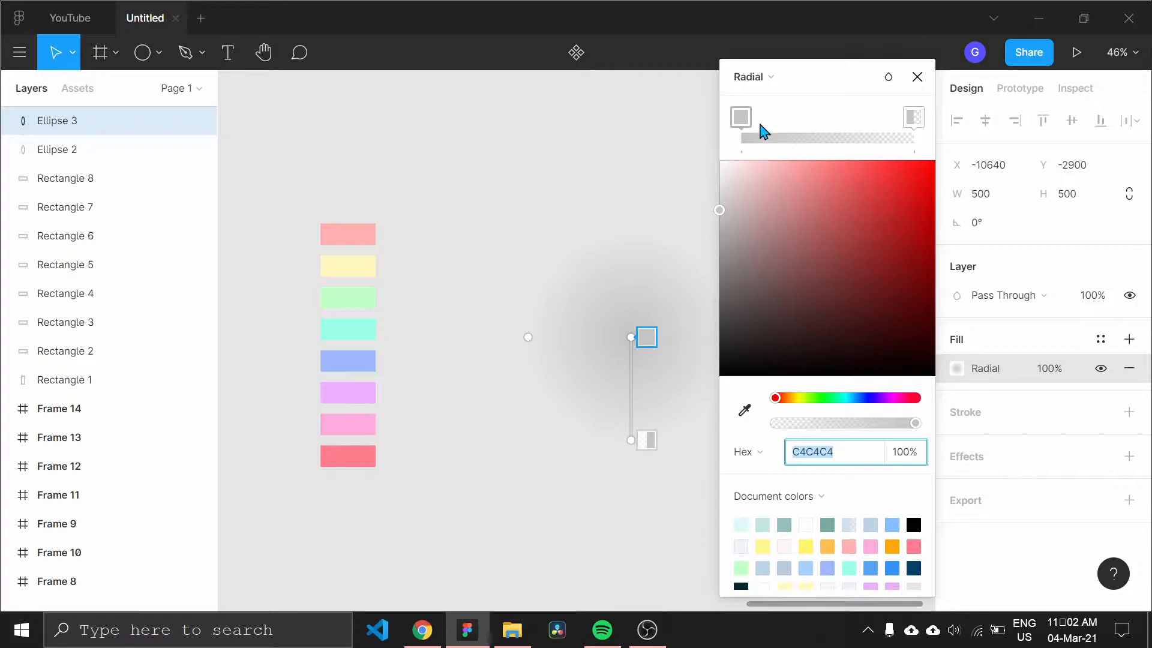
Add six color stops along the radial gradient between its two end stops
left_click(762, 137)
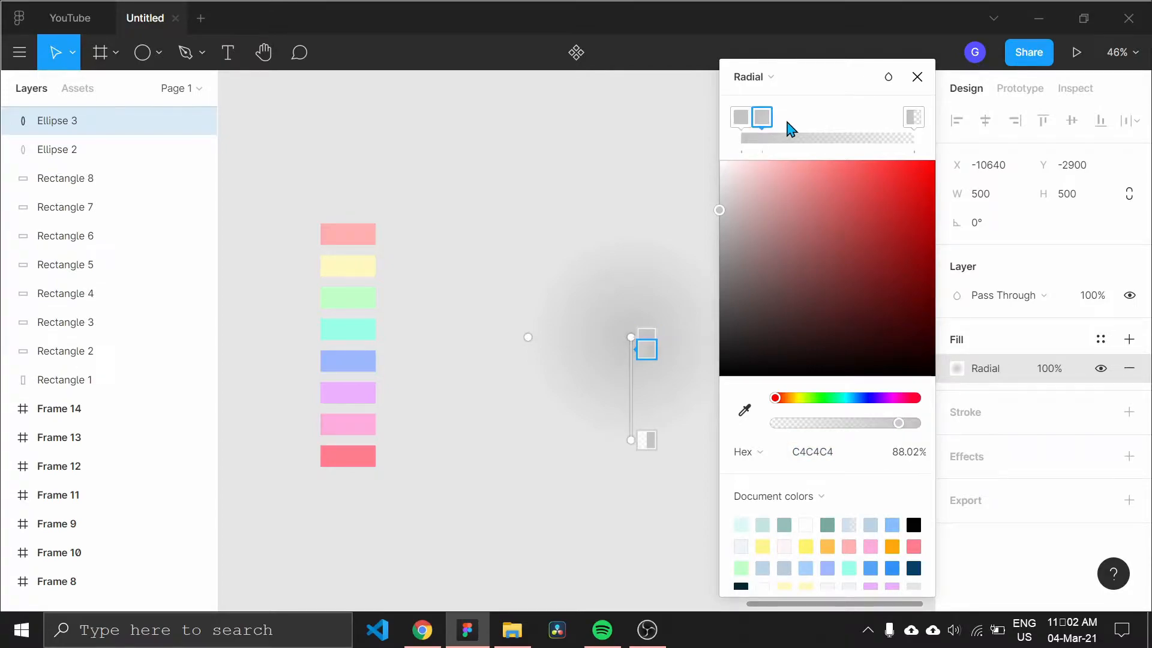
left_click(787, 135)
left_click(809, 127)
left_click(833, 127)
left_click(857, 128)
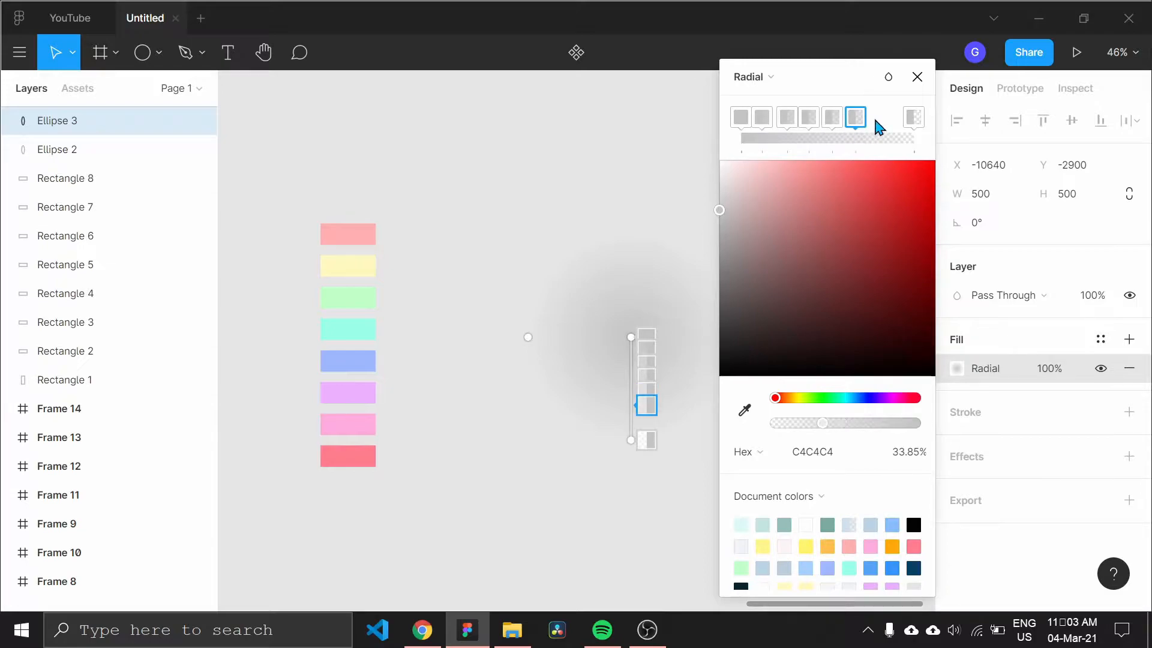
left_click(880, 128)
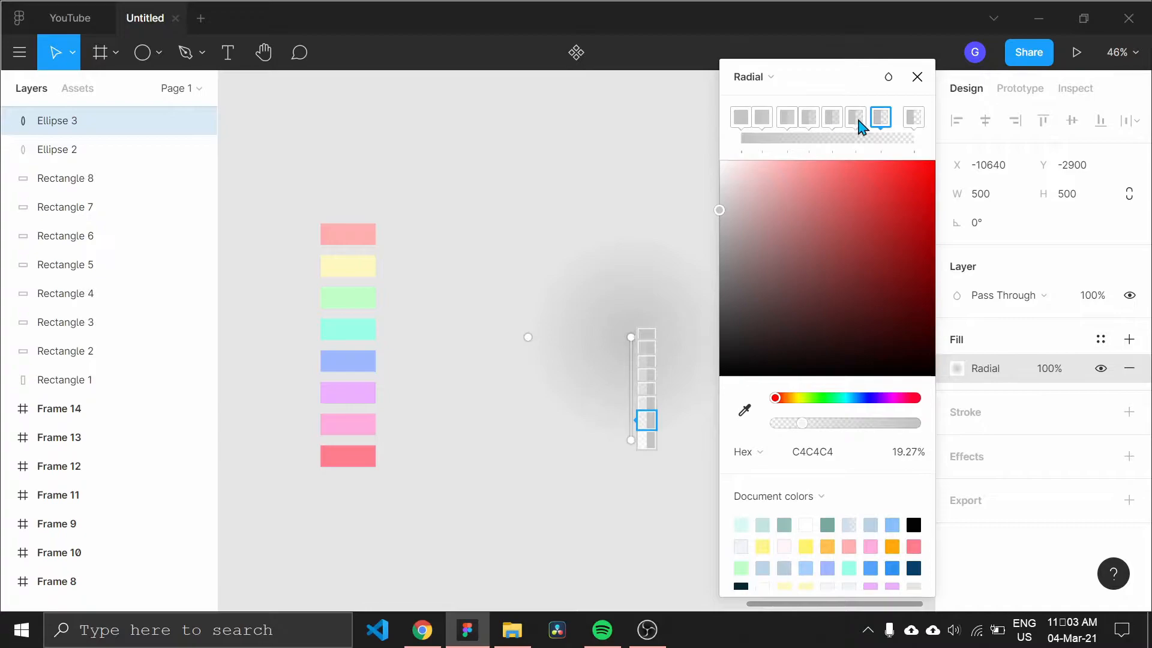
Shift the intermediate stops of the radial gradient so that all eight are evenly spaced
left_click_drag(880, 125, 884, 125)
left_click(856, 125)
left_click(883, 124)
left_click(857, 122)
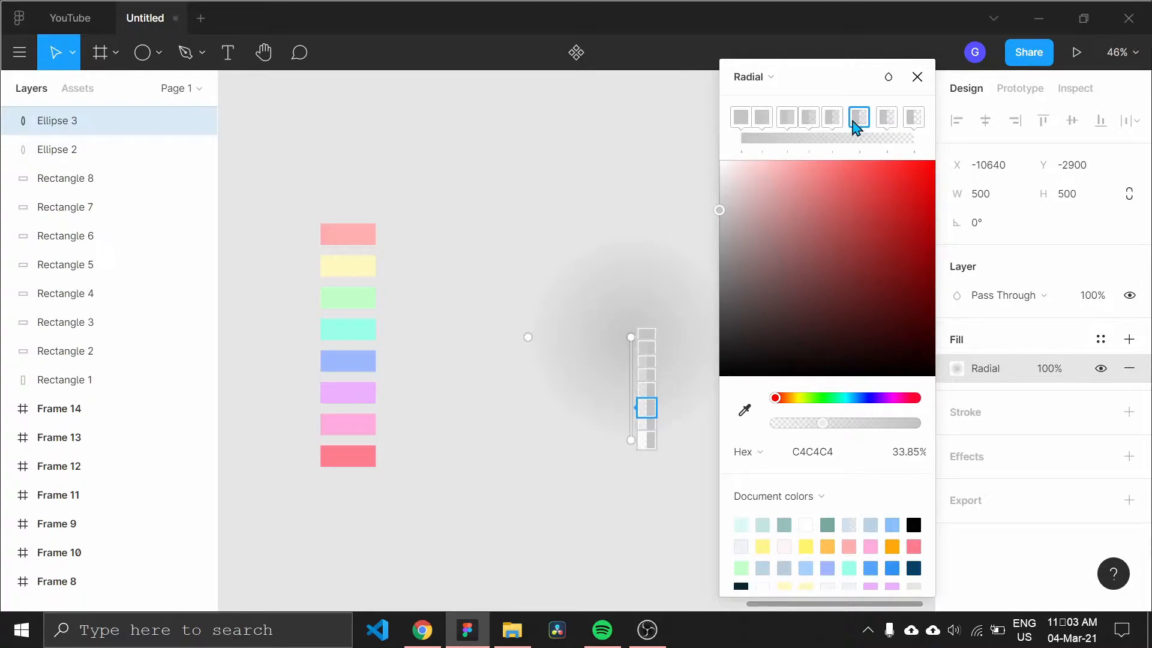
left_click(833, 125)
left_click(810, 125)
left_click(787, 123)
left_click(886, 122)
left_click(866, 123)
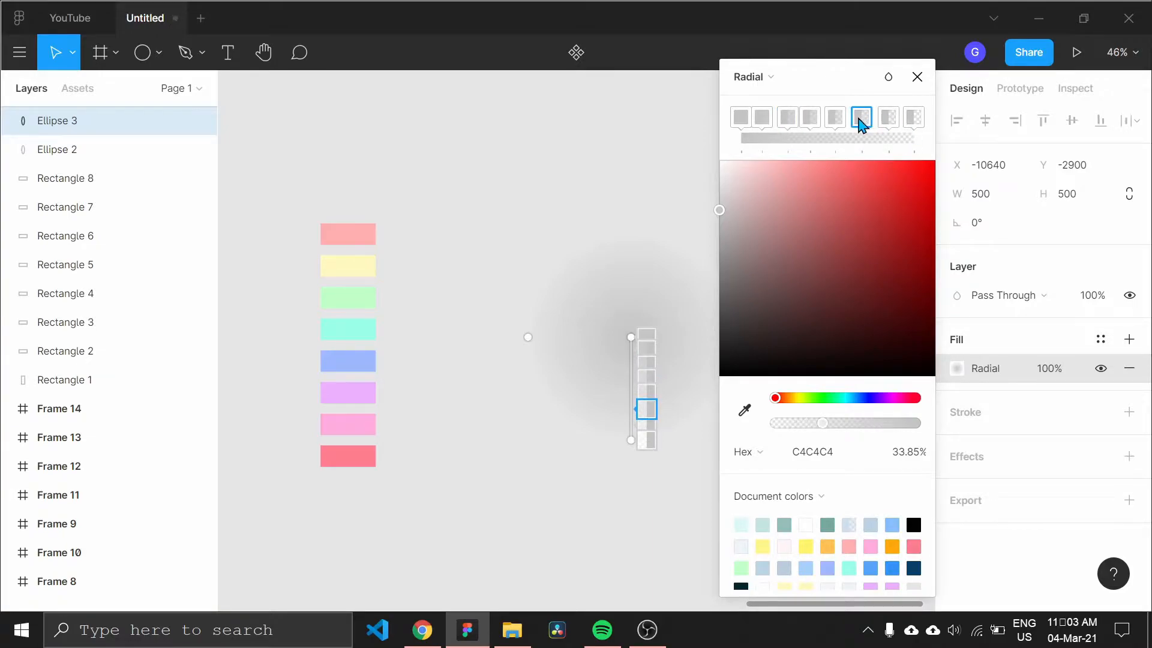
left_click(840, 125)
left_click(813, 125)
left_click(788, 123)
left_click(763, 120)
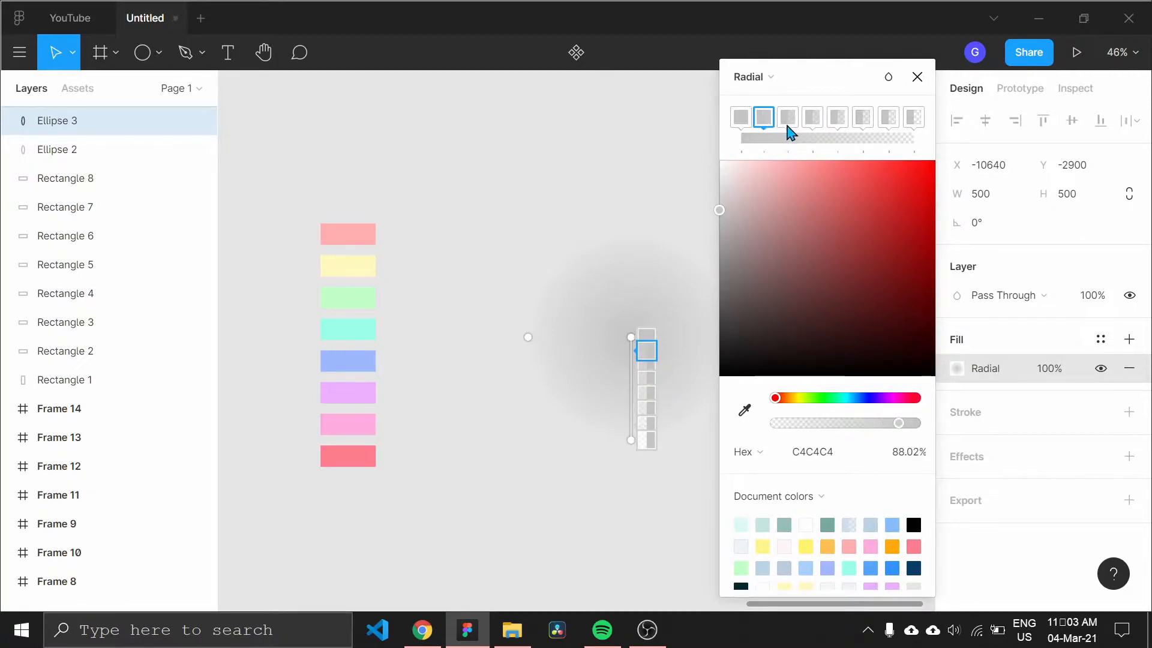
Set the opacity of the radial gradient's second, third and fourth stops to 100%
left_click(902, 453)
type("100")
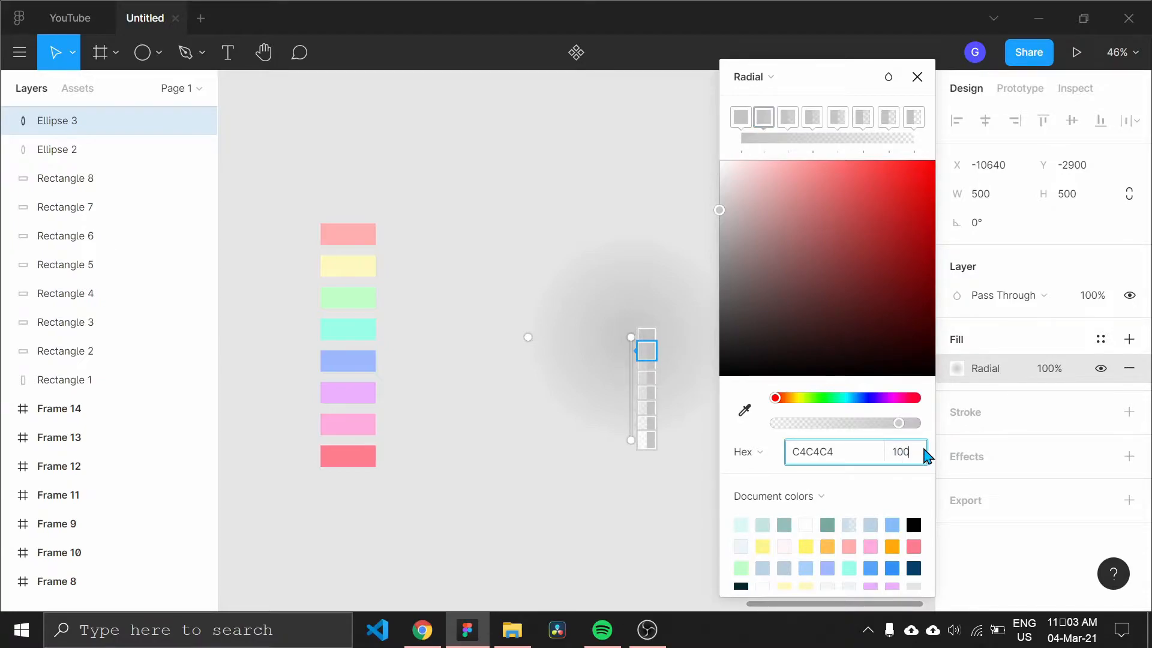
left_click(788, 117)
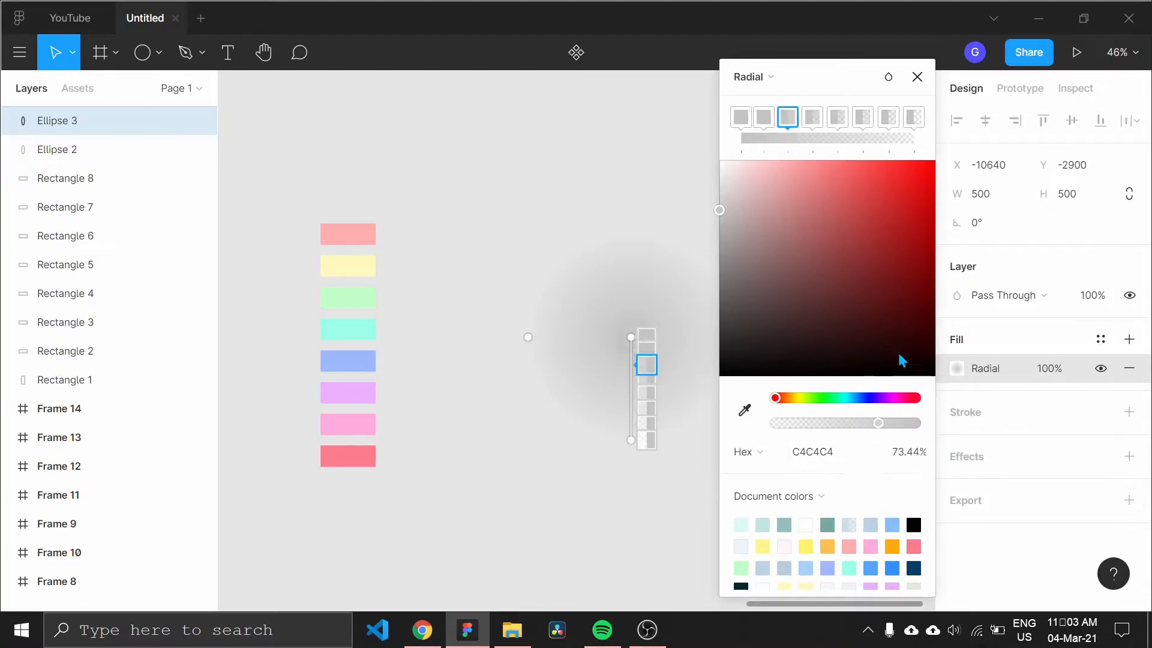
left_click(895, 454)
type("100")
left_click(812, 119)
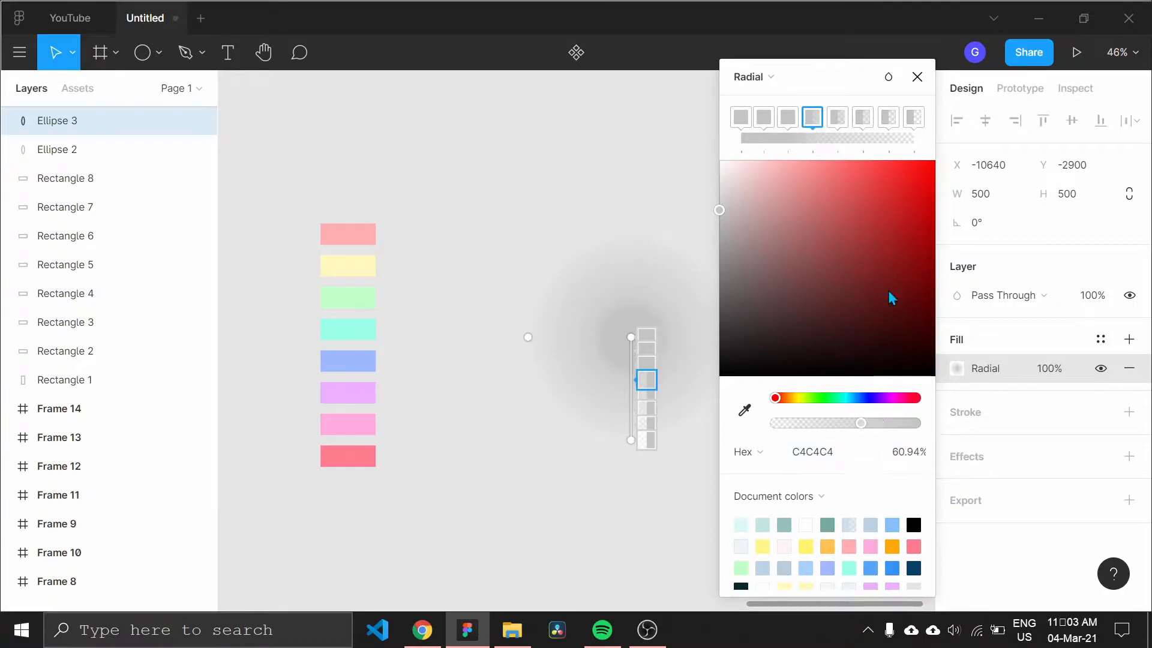
left_click(903, 454)
type("100")
Set the opacity of the radial gradient's fifth through eighth stops to 100%
left_click(835, 118)
left_click(901, 458)
type("100")
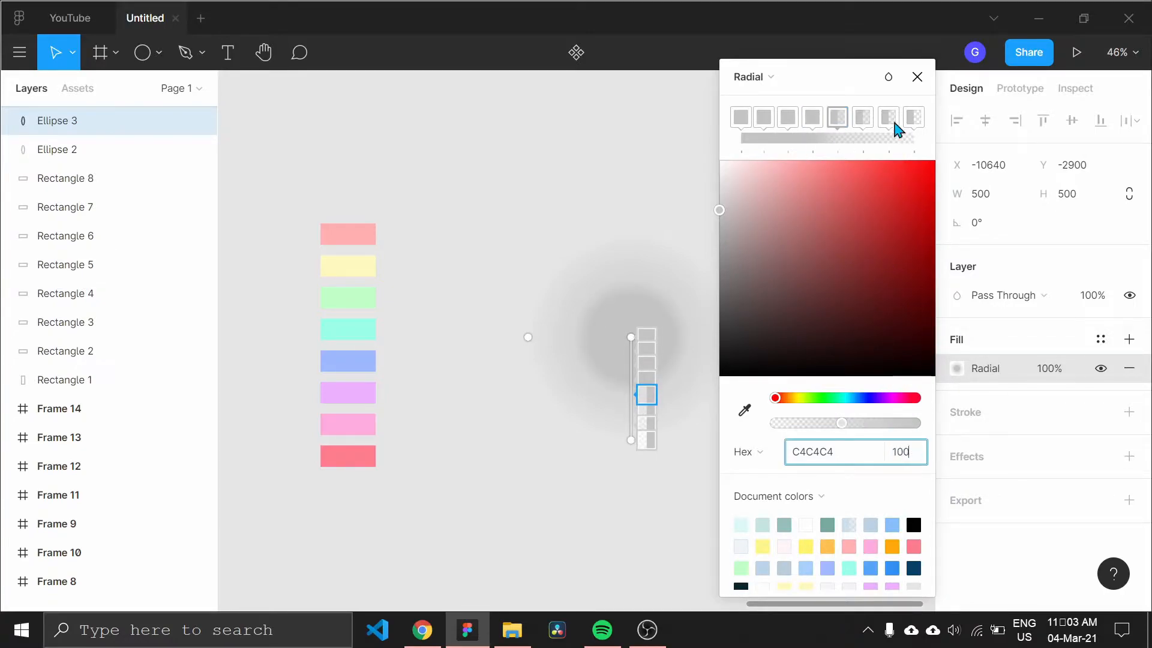
left_click(864, 118)
left_click(911, 453)
type("100")
left_click(889, 118)
left_click(913, 453)
type("100")
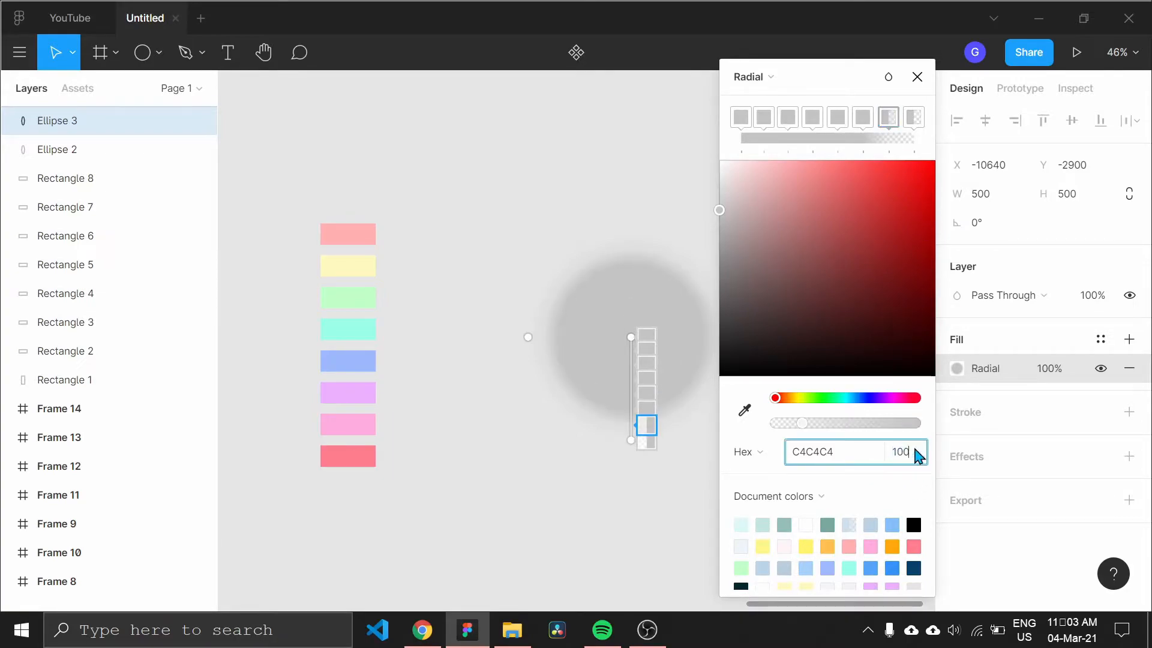
left_click(914, 119)
left_click(900, 454)
type("100")
Color the radial gradient's first three stops by sampling the salmon (FFAFAF), yellow and light green swatches in order
left_click(742, 119)
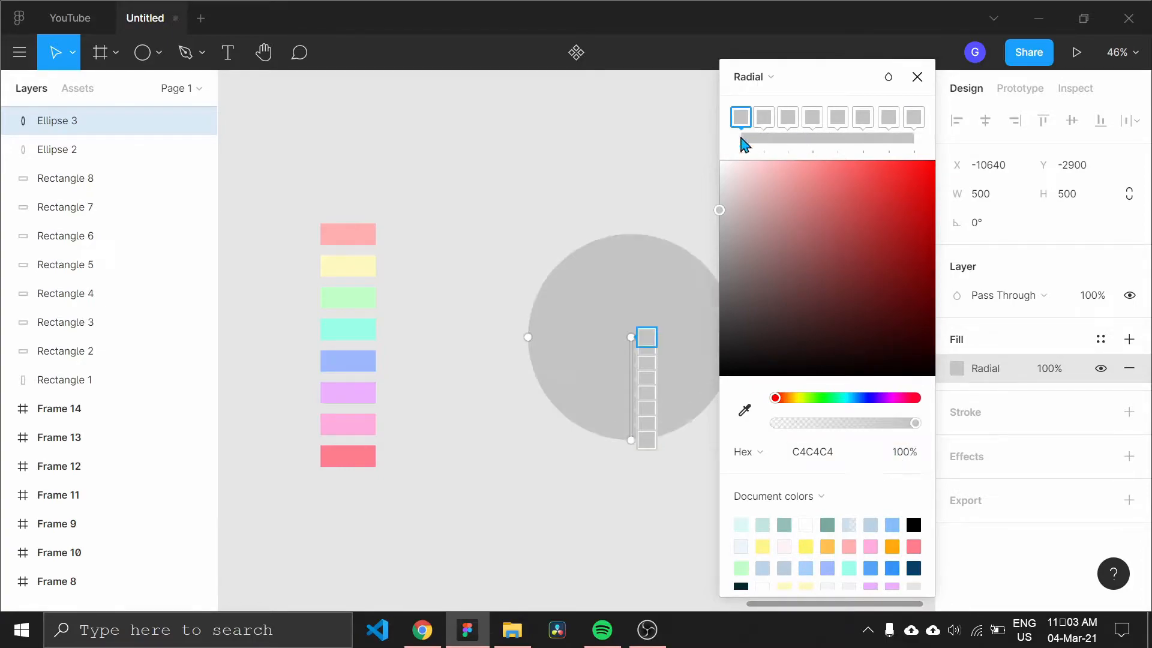
left_click(744, 410)
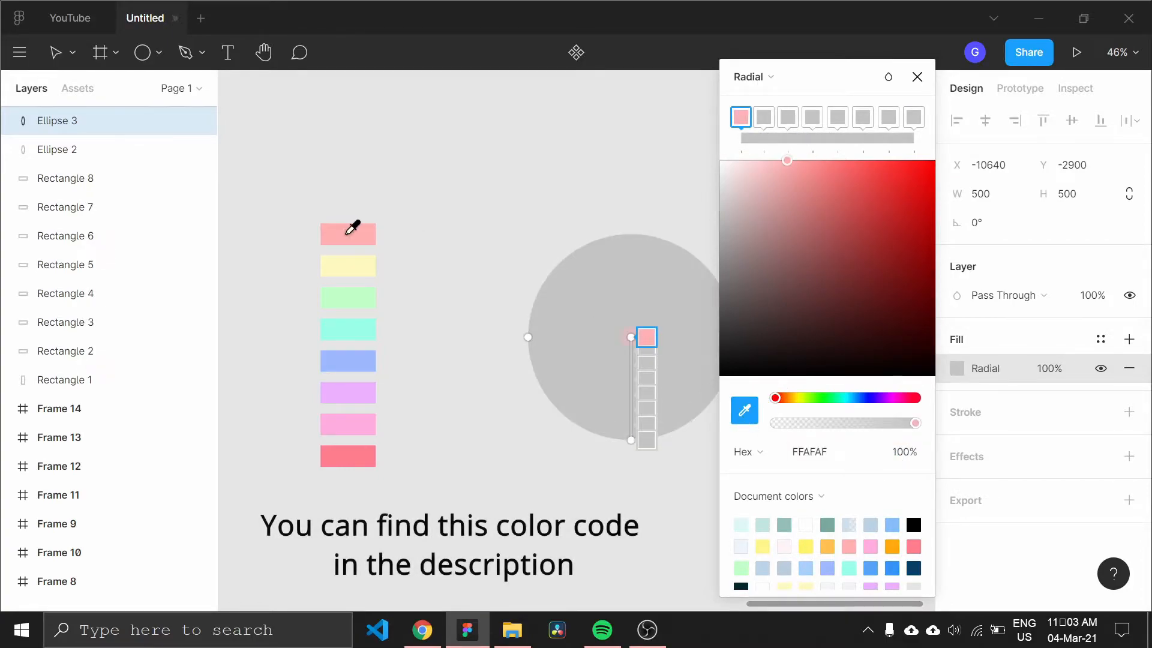
left_click(347, 233)
left_click(764, 120)
left_click(744, 409)
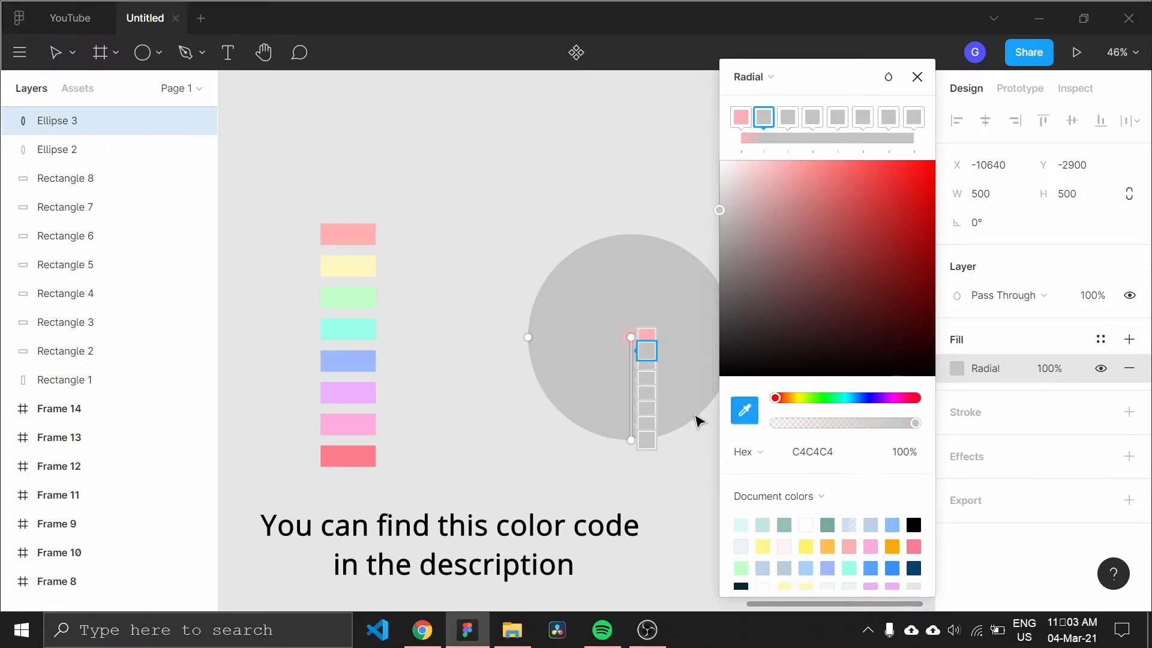
left_click(337, 267)
left_click(787, 119)
left_click(745, 409)
left_click(367, 297)
Color the fourth, fifth and sixth stops by sampling the turquoise (9AFFE7), blue and purple (EBB0FF) swatches in order
left_click(814, 117)
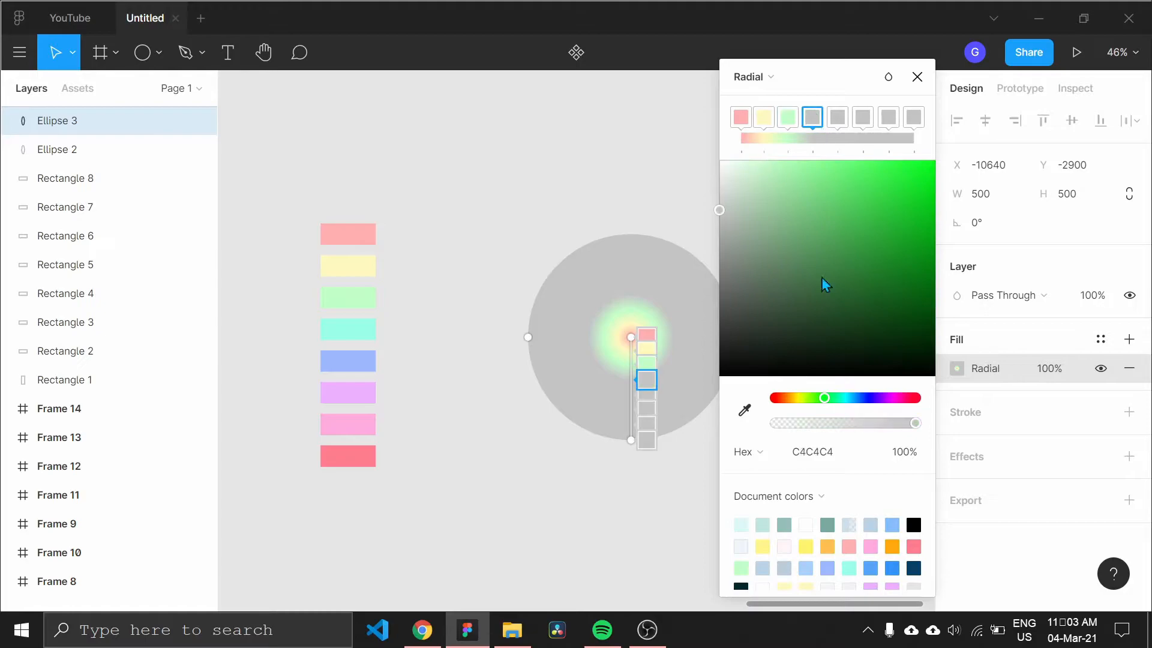
left_click(745, 409)
left_click(364, 328)
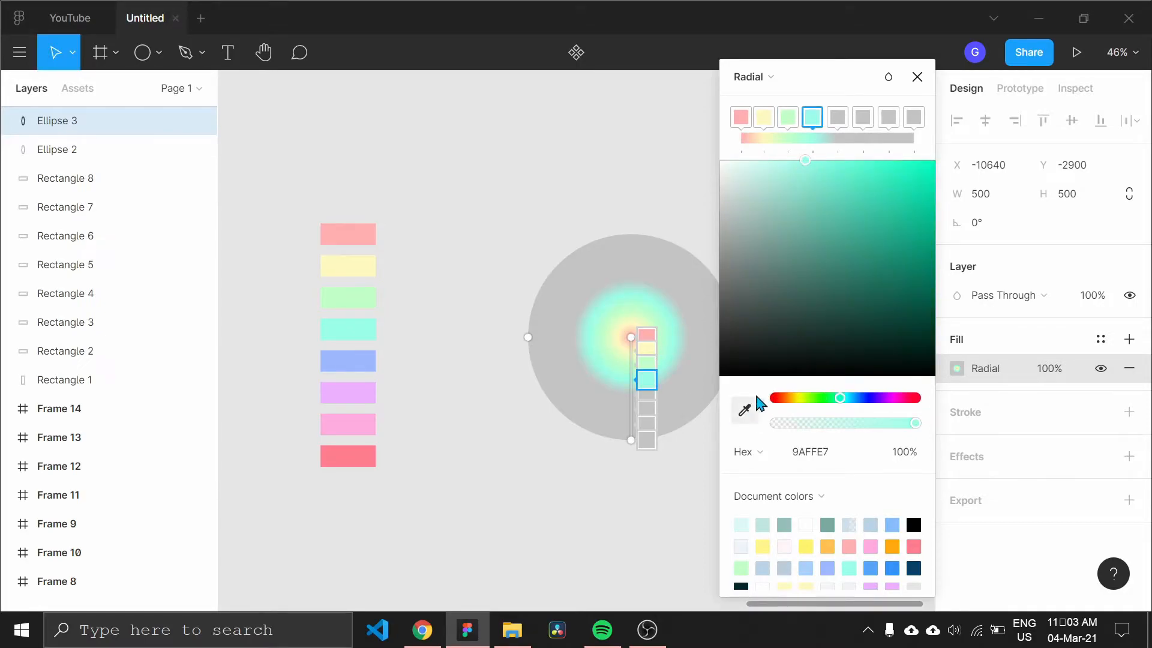
left_click(837, 117)
left_click(744, 410)
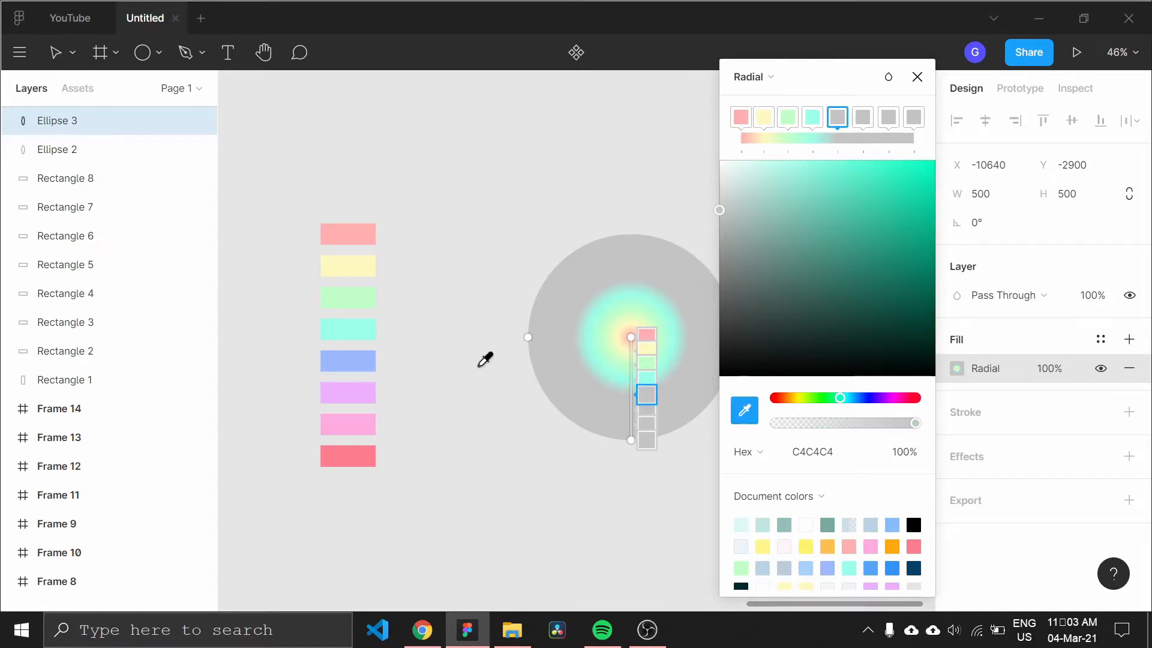
left_click(365, 360)
left_click(863, 117)
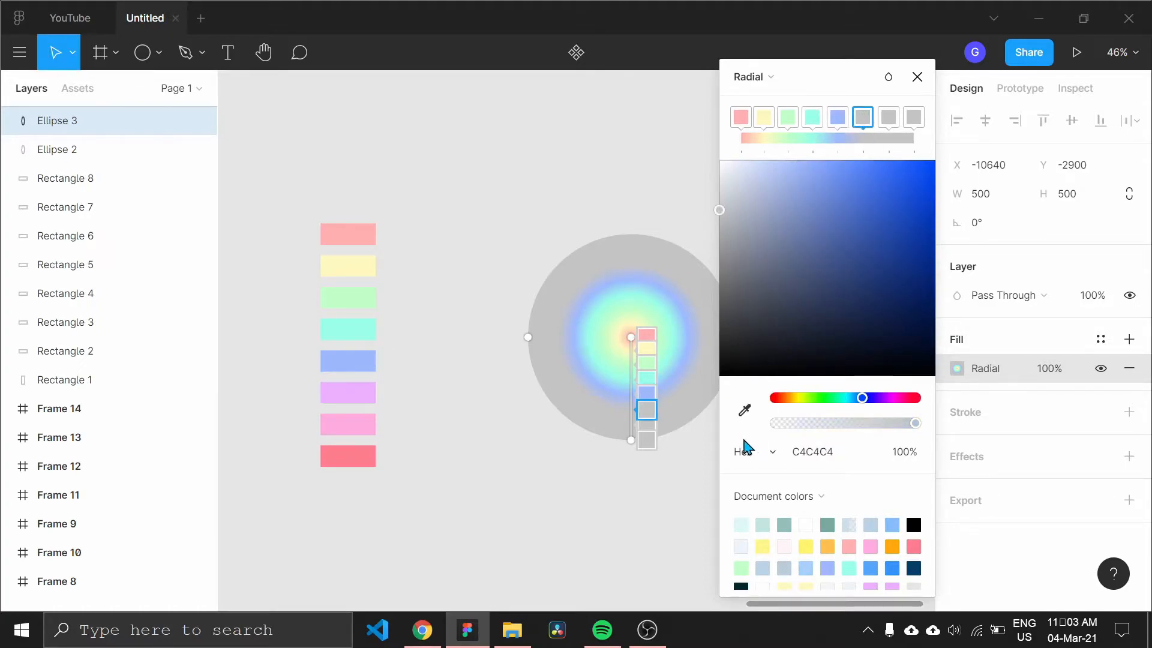
left_click(745, 409)
left_click(364, 387)
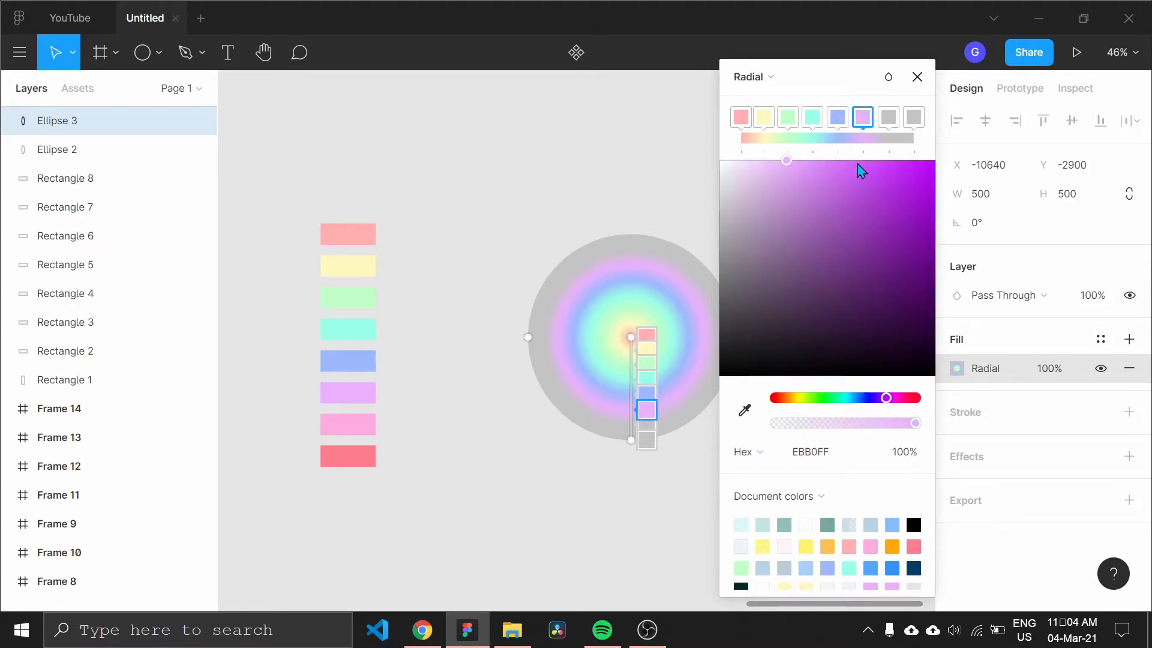
Color the last two stops by sampling the pink and red (FF7D8D) swatches, and close the gradient settings
left_click(888, 117)
left_click(745, 410)
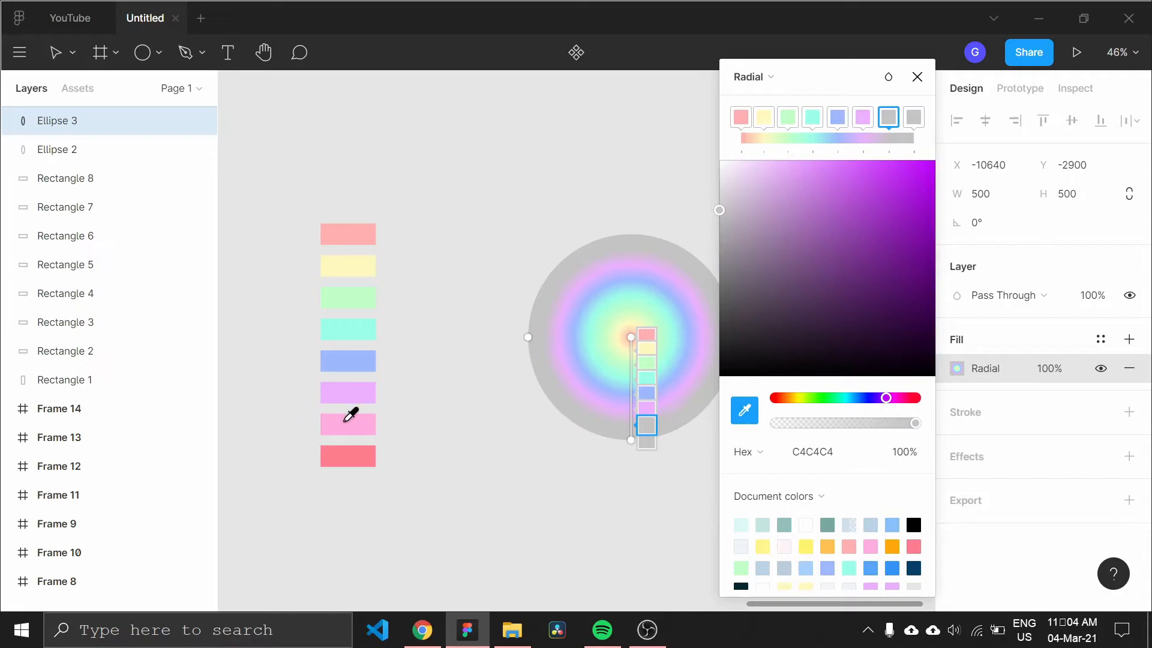
left_click(350, 420)
left_click(914, 117)
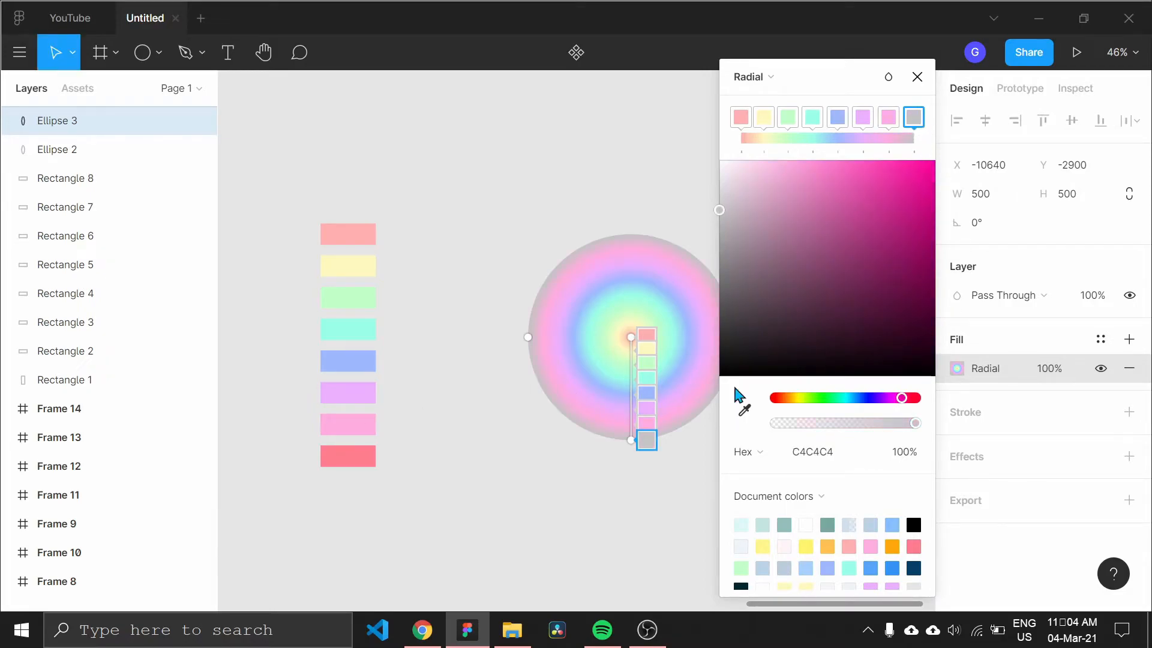
left_click(744, 410)
left_click(350, 455)
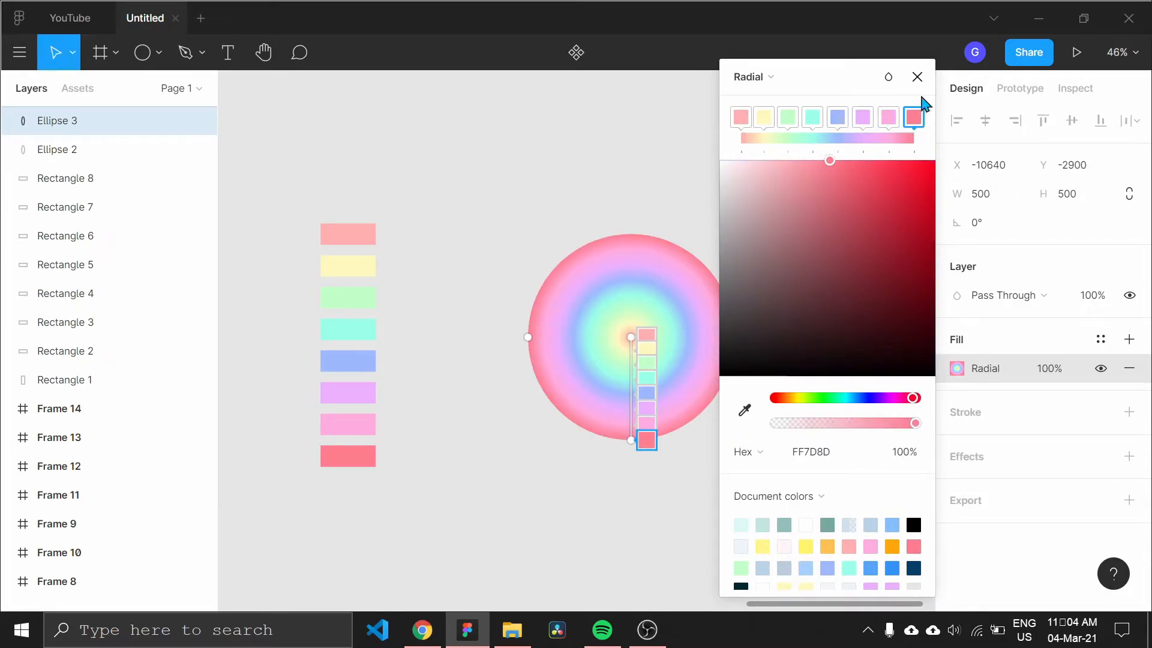
left_click(916, 77)
left_click(798, 182)
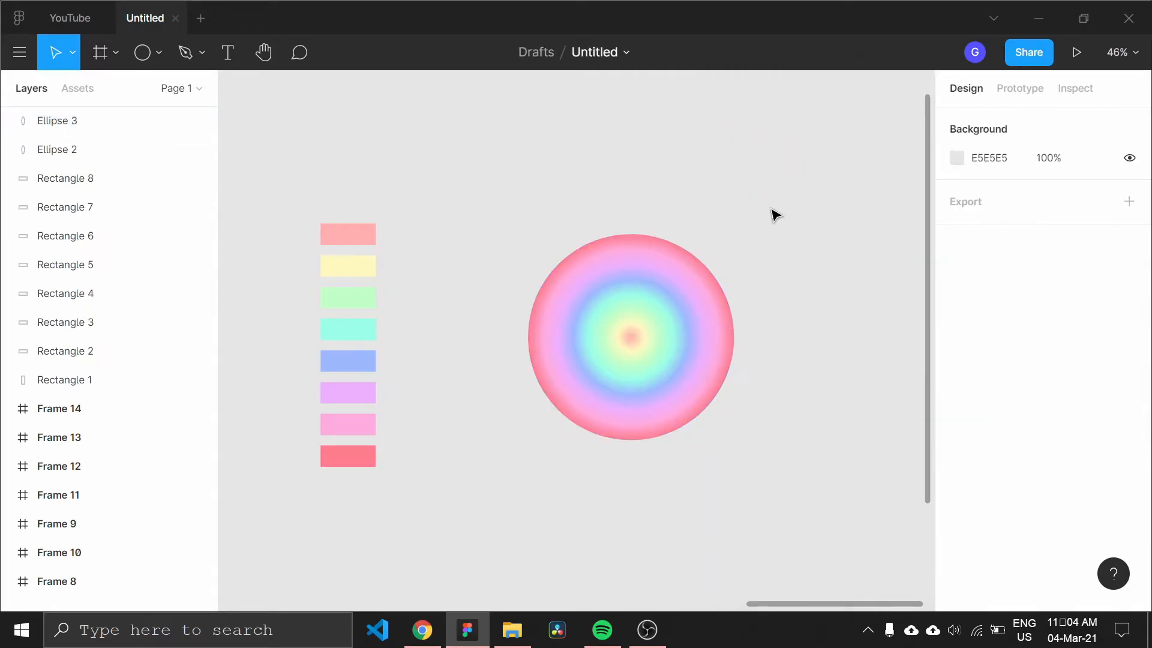
Add a second fill above the circle's radial gradient and set its type to Angular
scroll(735, 365, "up", 2)
left_click_drag(734, 303, 766, 335)
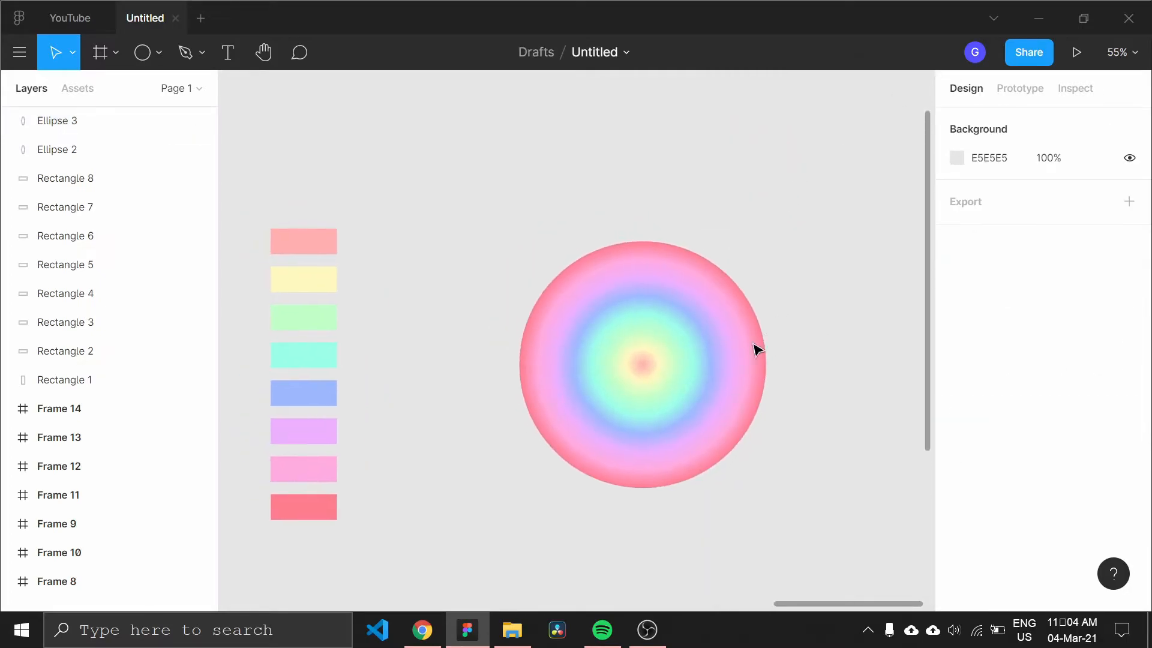
left_click(764, 345)
left_click(1136, 344)
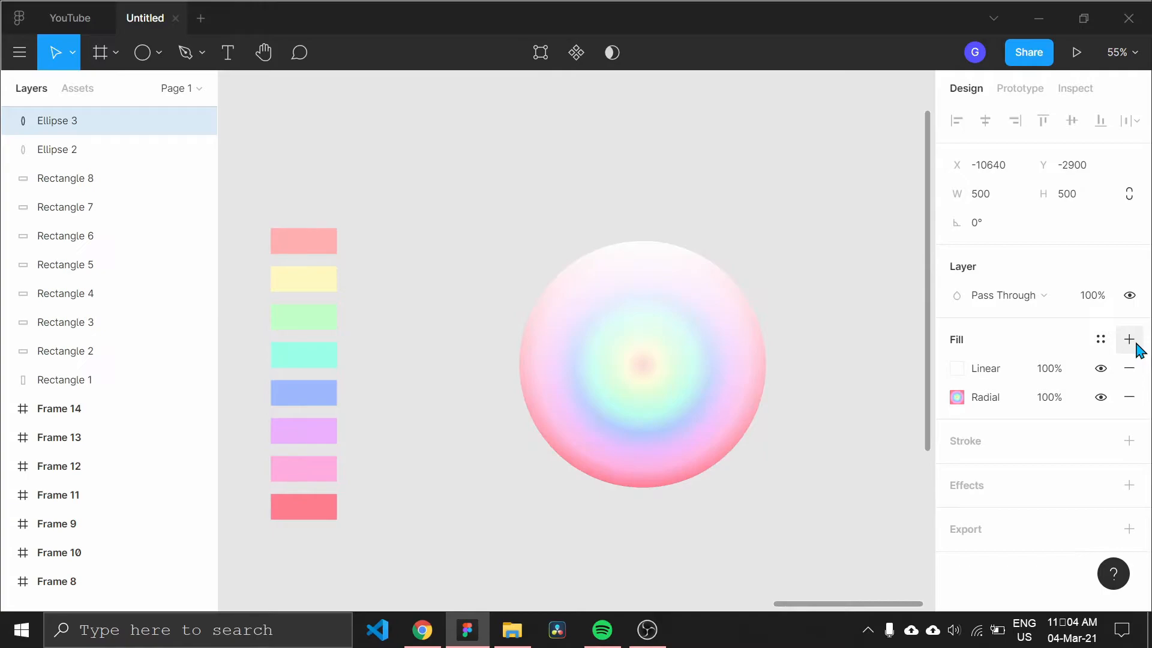
left_click(959, 369)
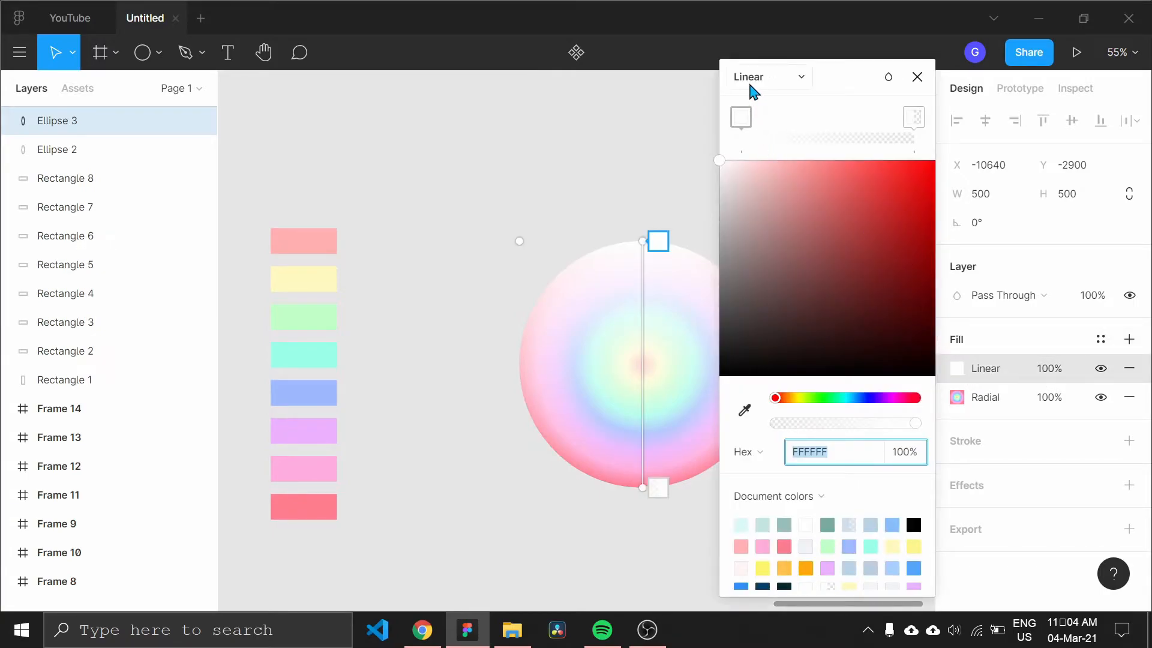
left_click(751, 87)
left_click(771, 123)
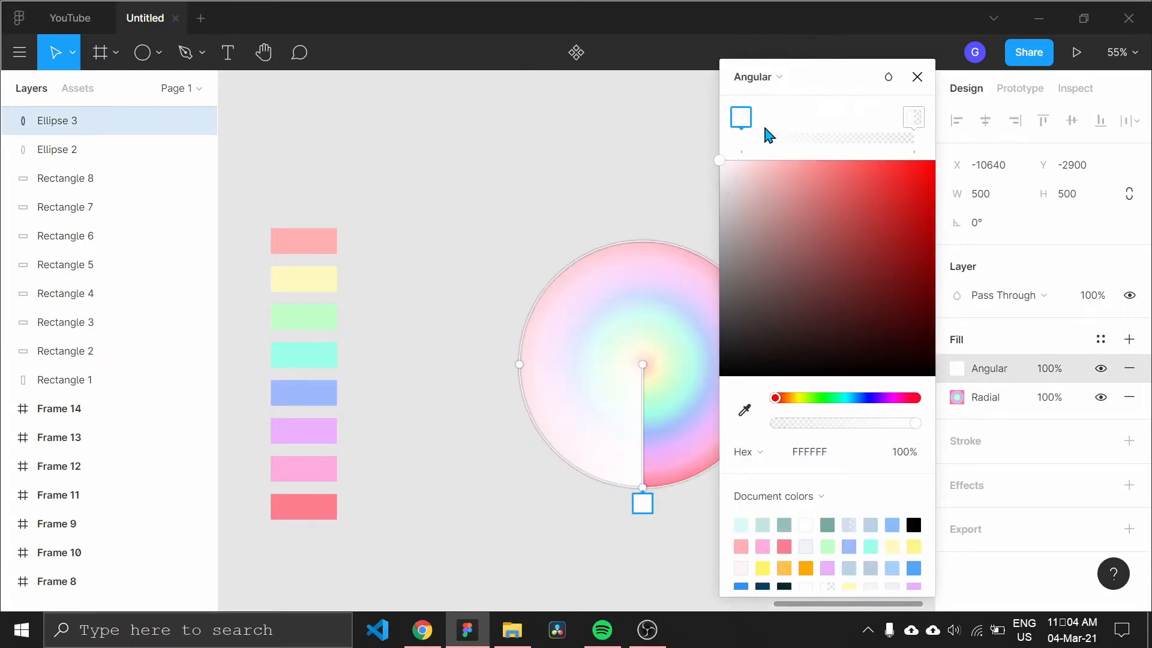
Add six more color stops along the angular gradient between its first and last stops
left_click(767, 135)
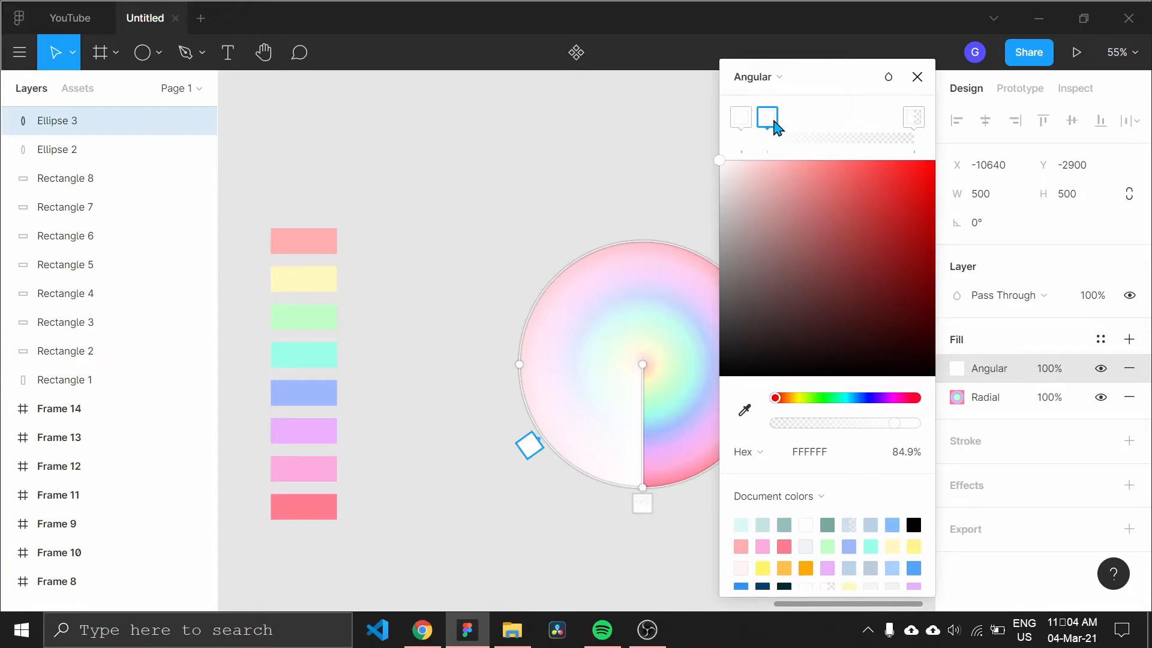
left_click(796, 135)
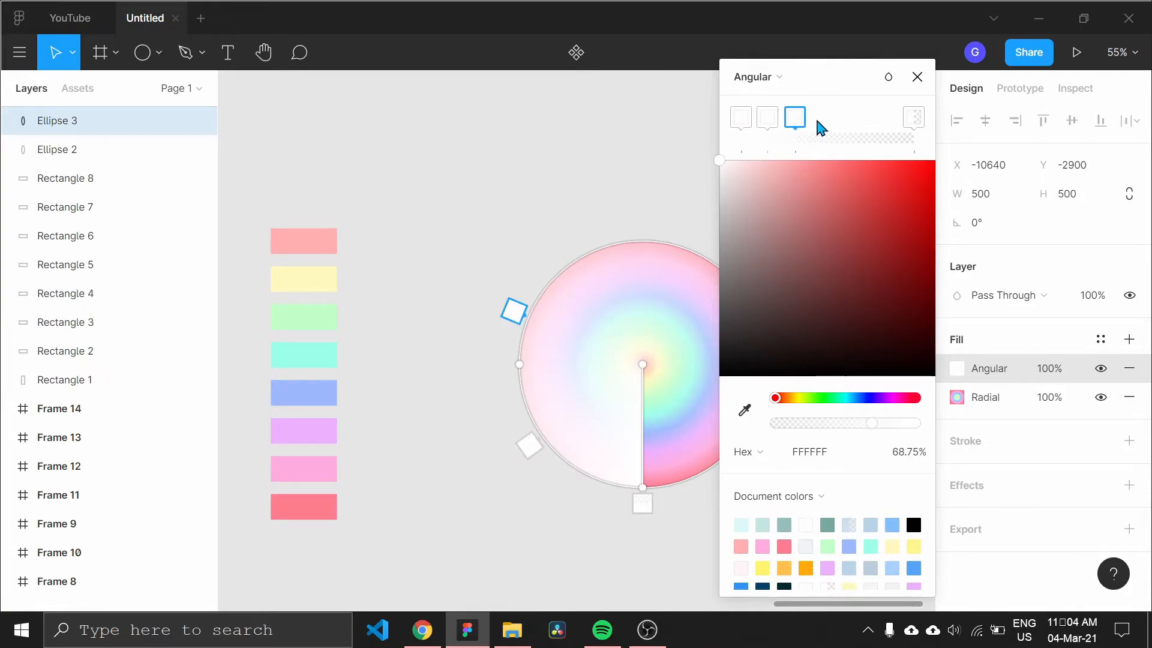
left_click(821, 123)
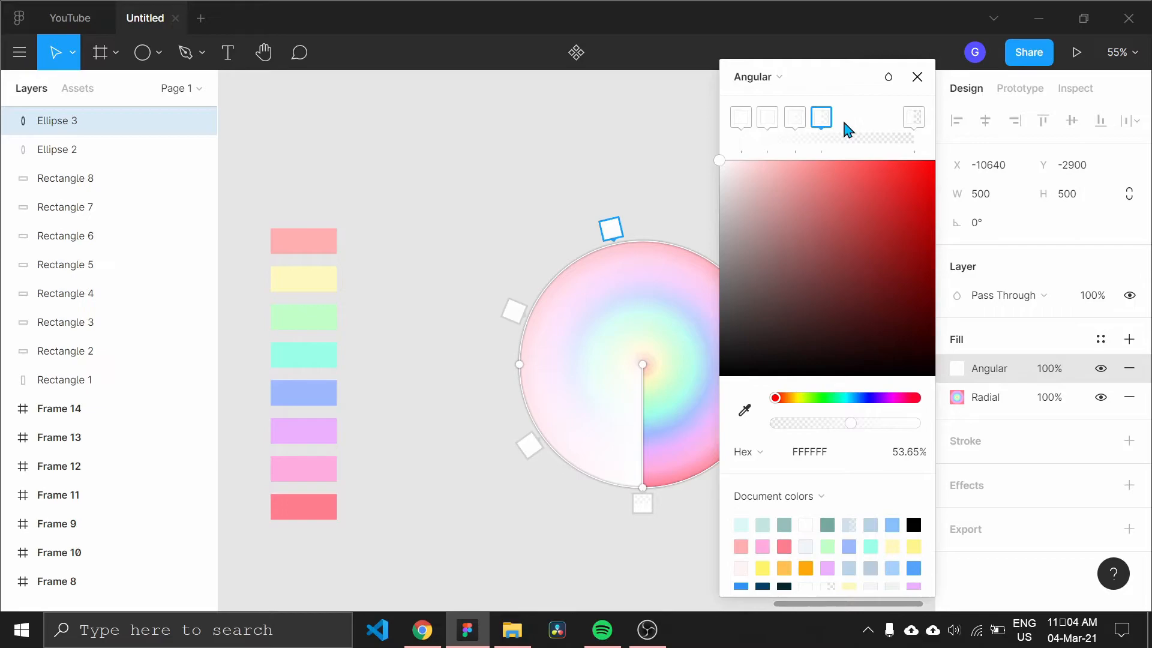
left_click(847, 133)
left_click(871, 125)
left_click(894, 127)
Adjust the positions of the six added stops so they are spaced evenly along the angular gradient
left_click(768, 123)
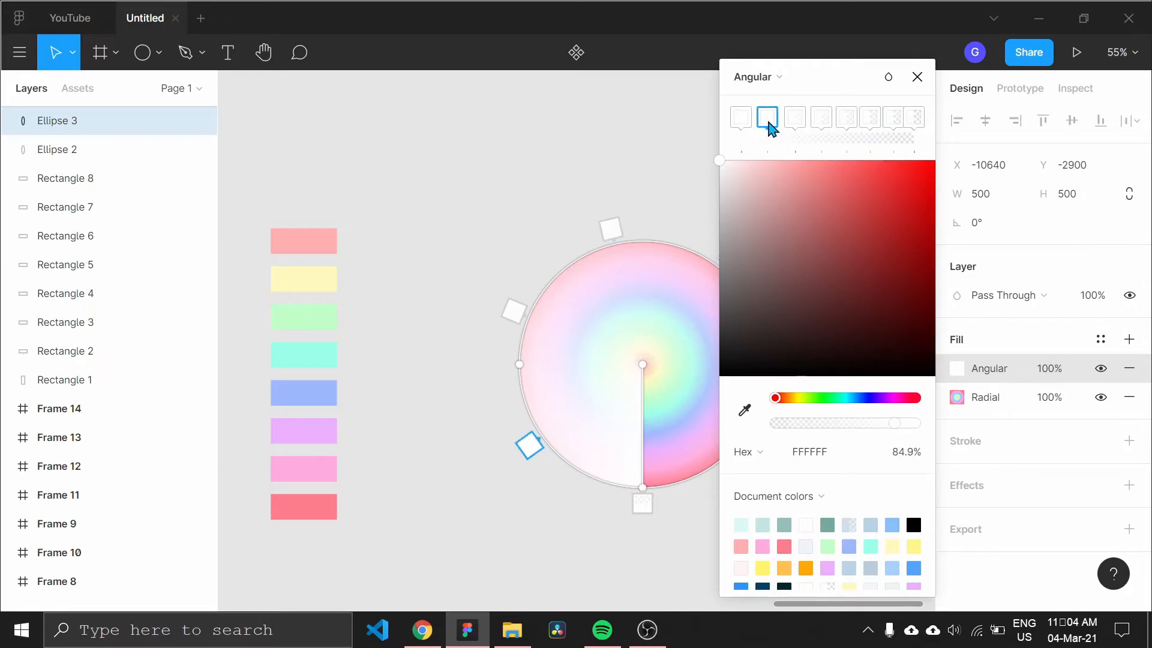
left_click(793, 123)
left_click(821, 123)
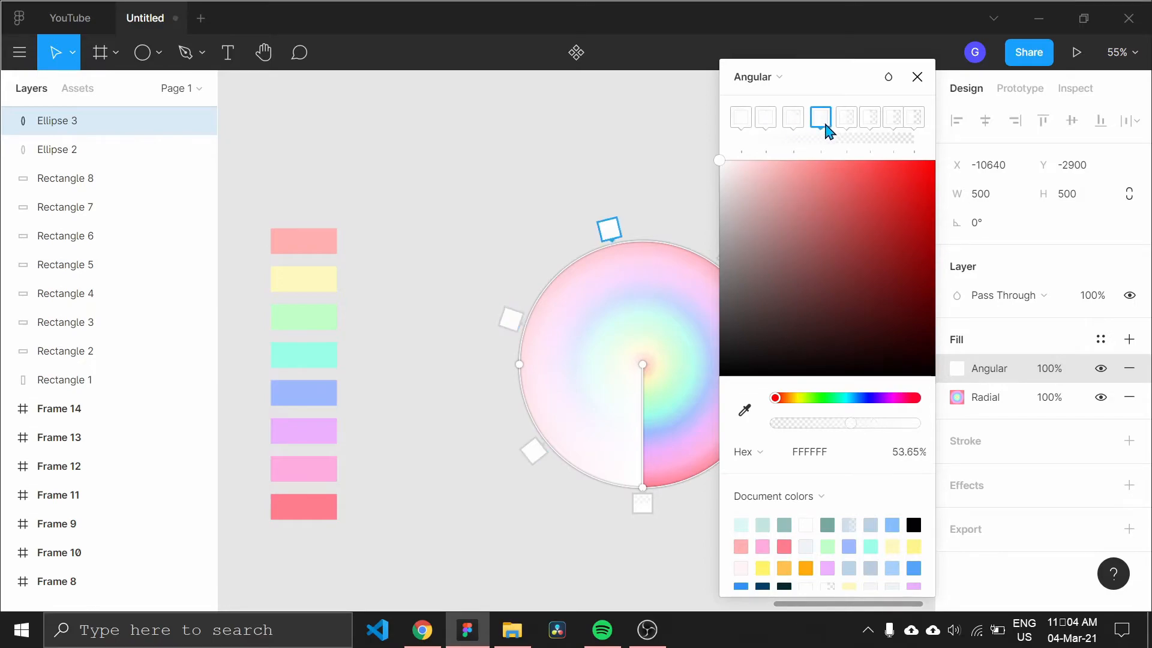
left_click(846, 125)
left_click(869, 125)
left_click(894, 126)
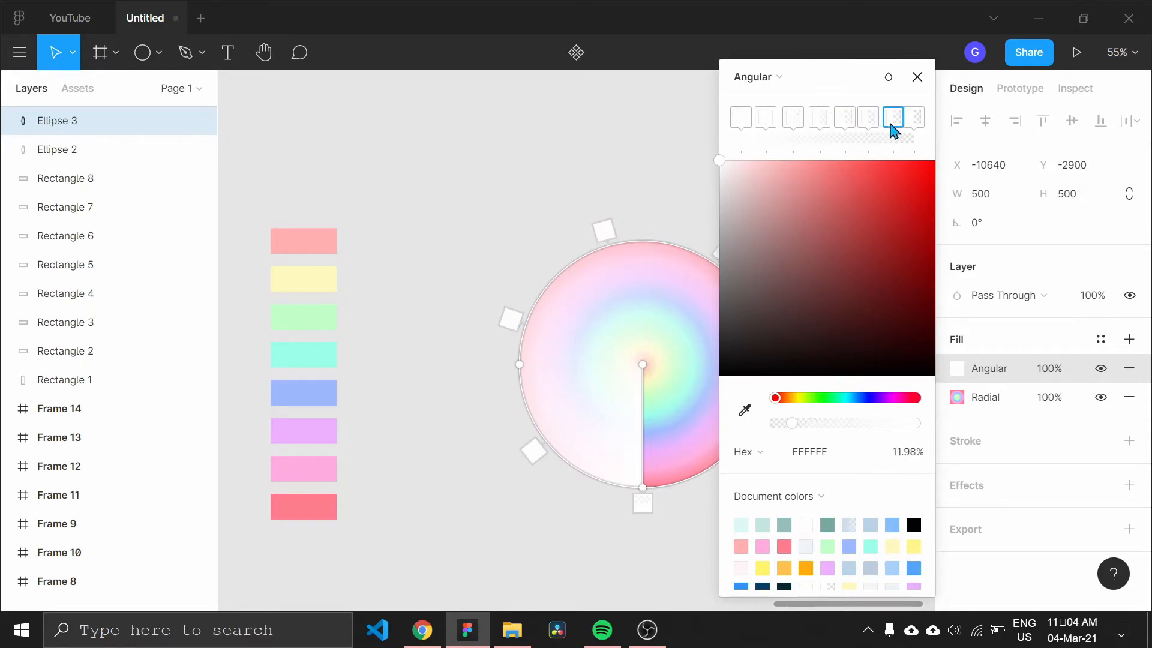
Set the opacity of the angular gradient's second, third and fourth stops to 100%
left_click(742, 123)
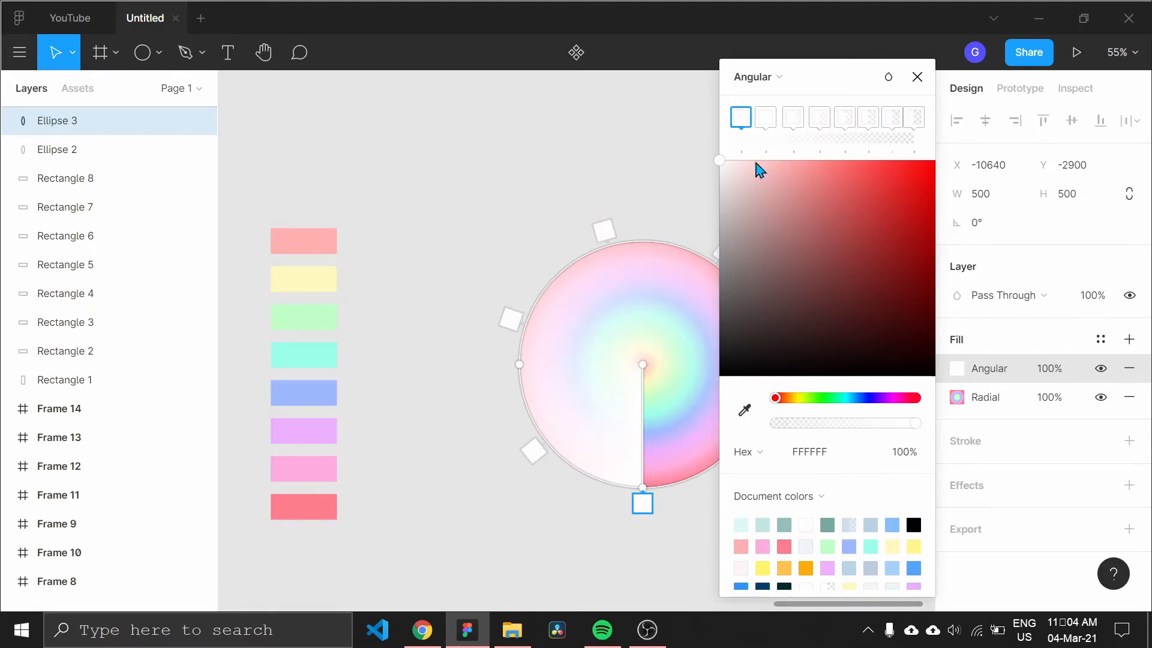
left_click(768, 123)
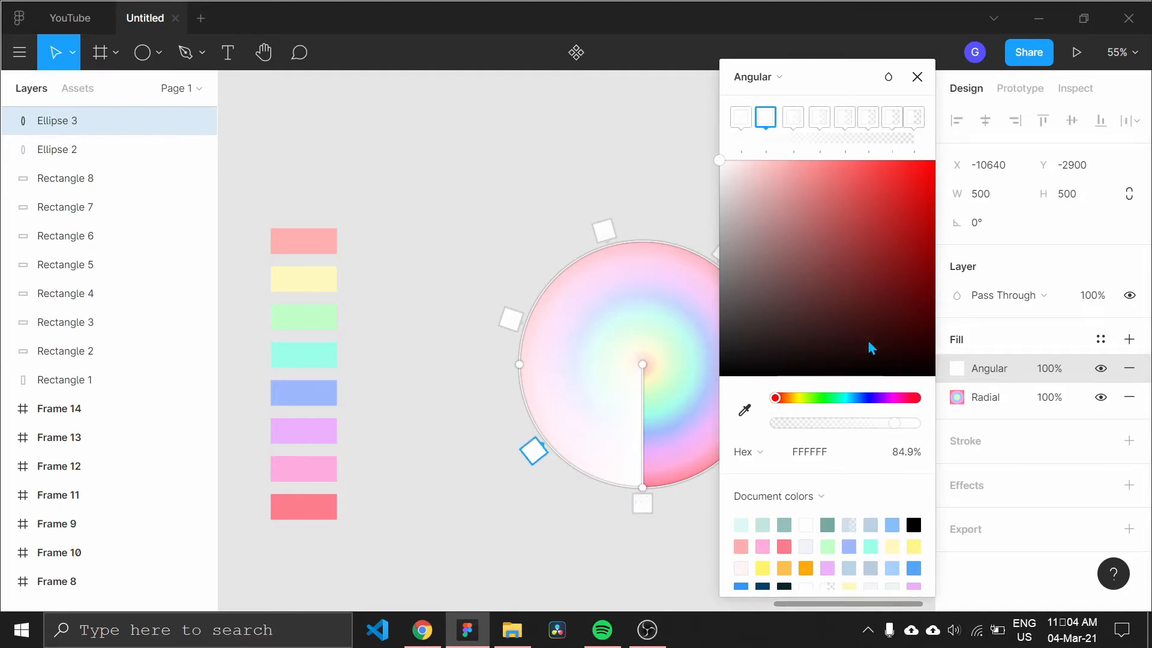
left_click(906, 451)
type("100")
left_click(793, 120)
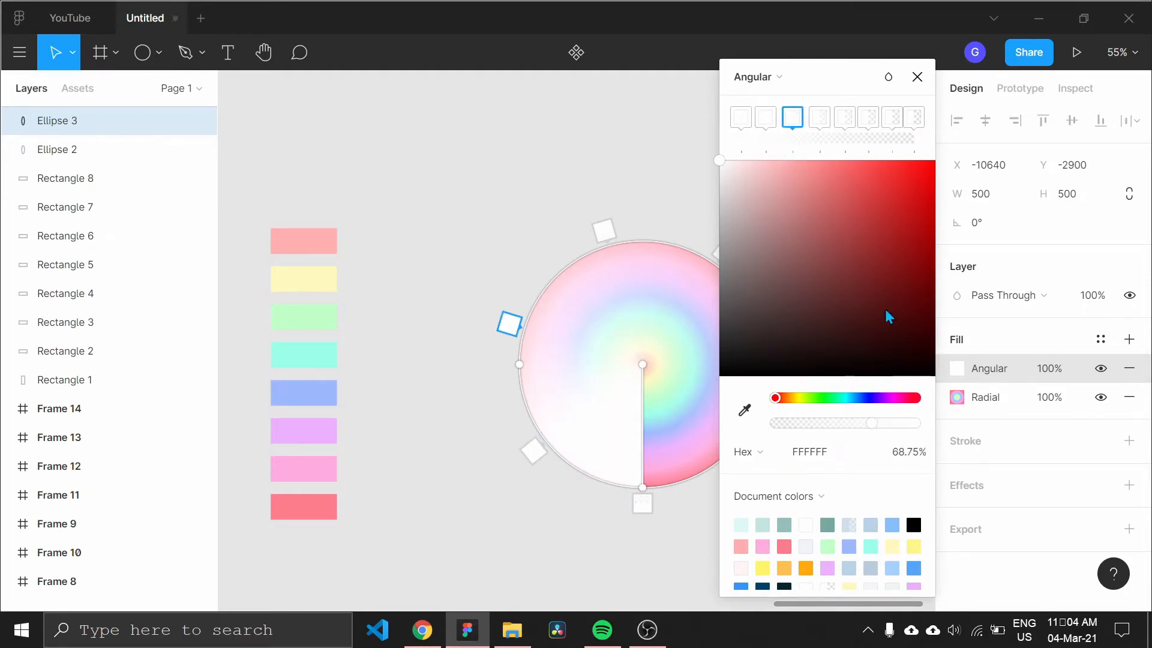
left_click(912, 460)
type("100")
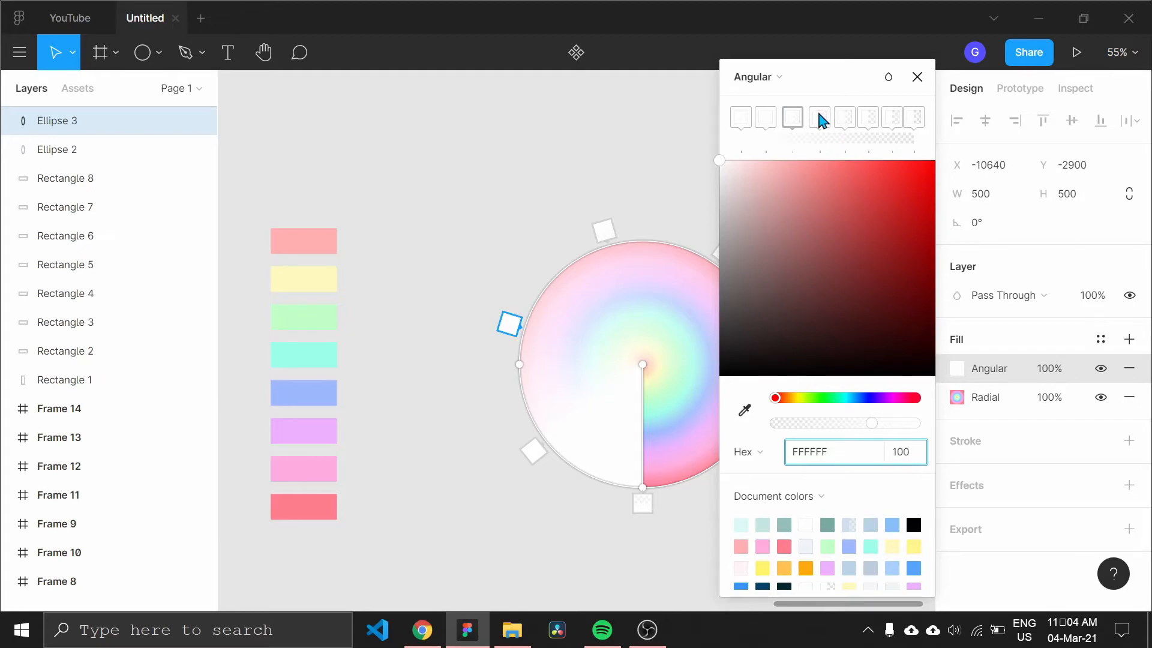
left_click(820, 119)
left_click(906, 456)
type("100")
Set the opacity of the angular gradient's fifth and sixth stops to 100%
left_click(844, 118)
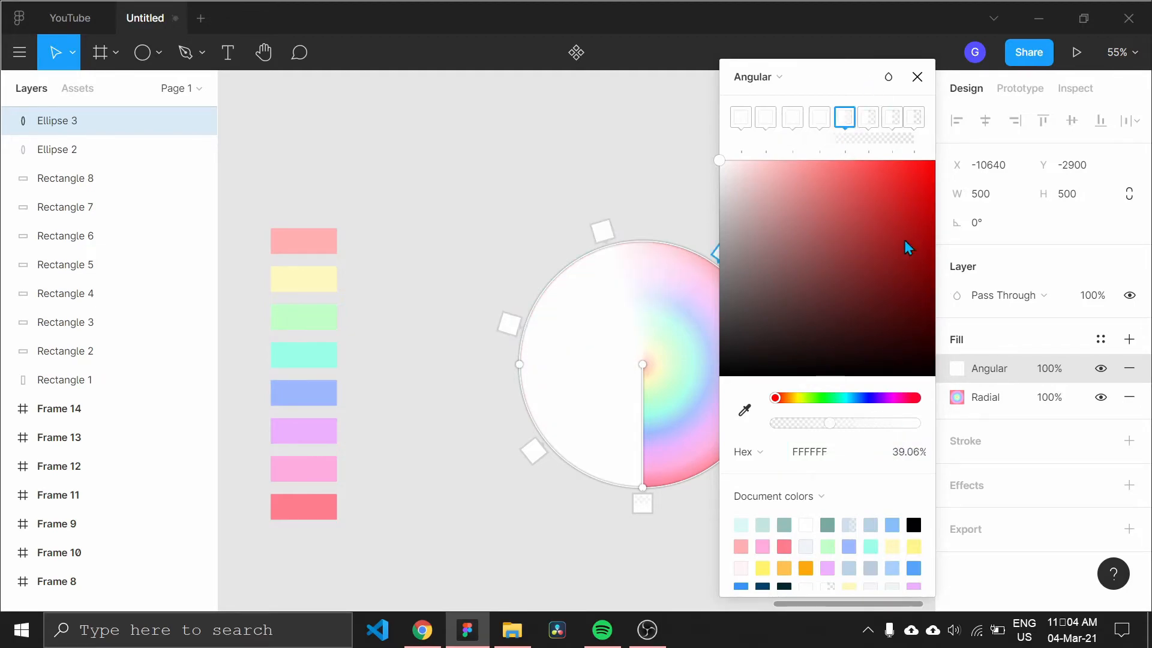
left_click(921, 454)
type("100")
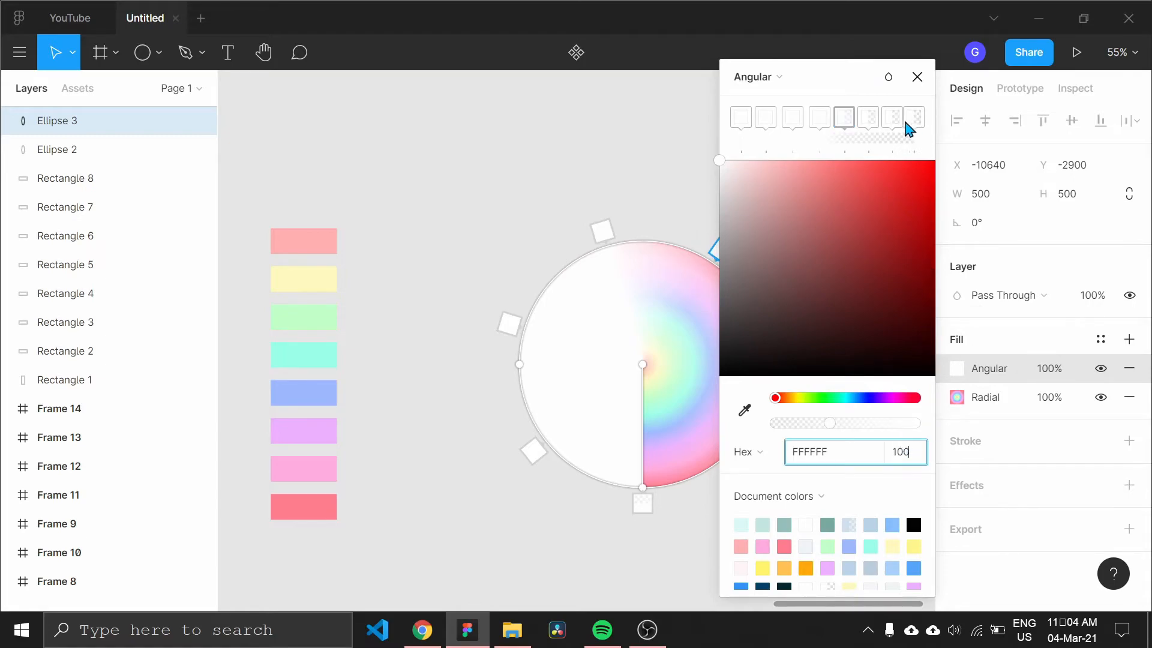
left_click(868, 119)
left_click(905, 455)
type("100")
Set the opacity of the angular gradient's seventh and last stops to 100%
left_click(892, 118)
left_click(909, 452)
type("100")
left_click(921, 120)
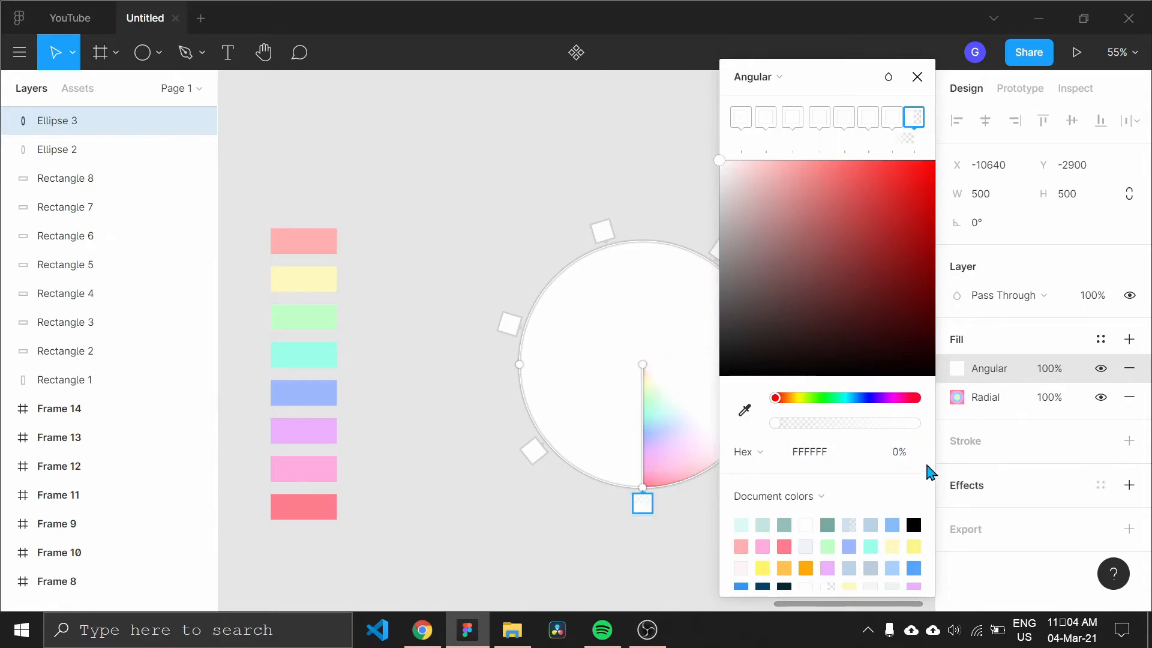
left_click(913, 454)
type("100")
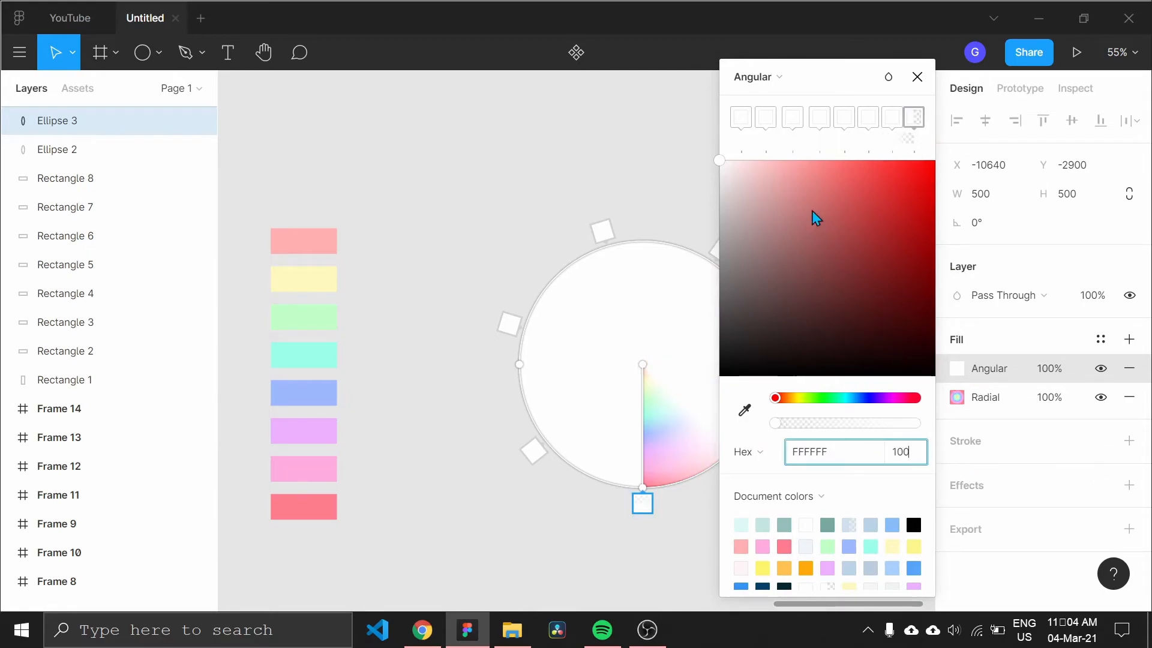
Color the second, fourth, sixth and eighth angular stops black, then close the gradient settings and deselect the circle
left_click(748, 122)
left_click(764, 123)
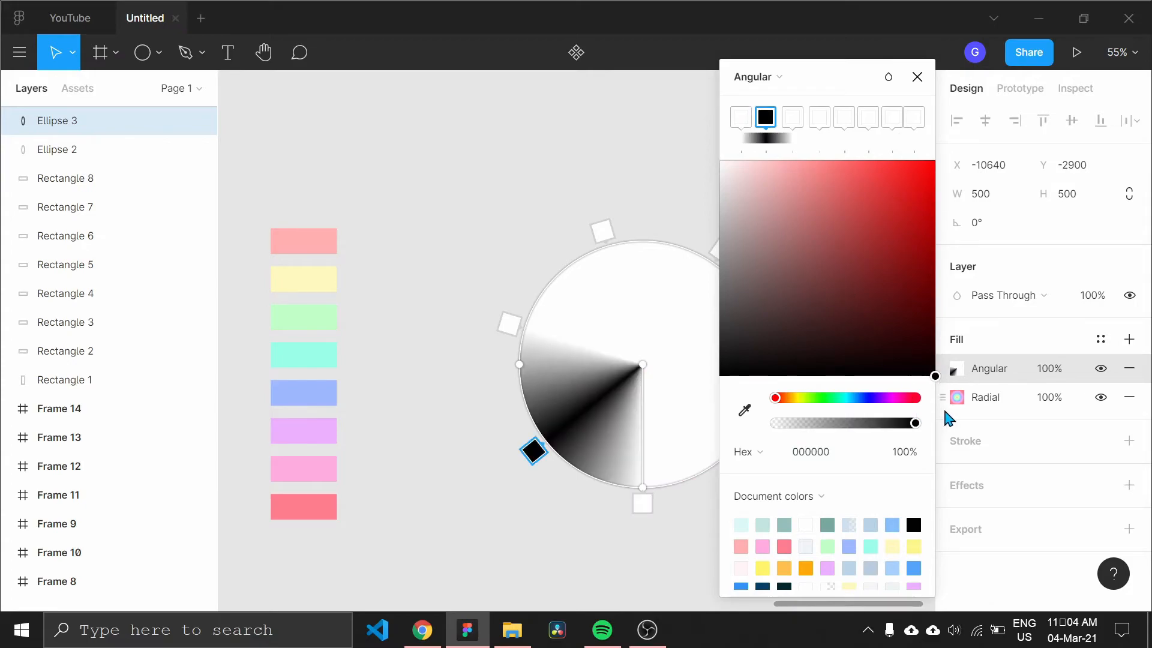
left_click(830, 122)
left_click_drag(822, 206, 946, 398)
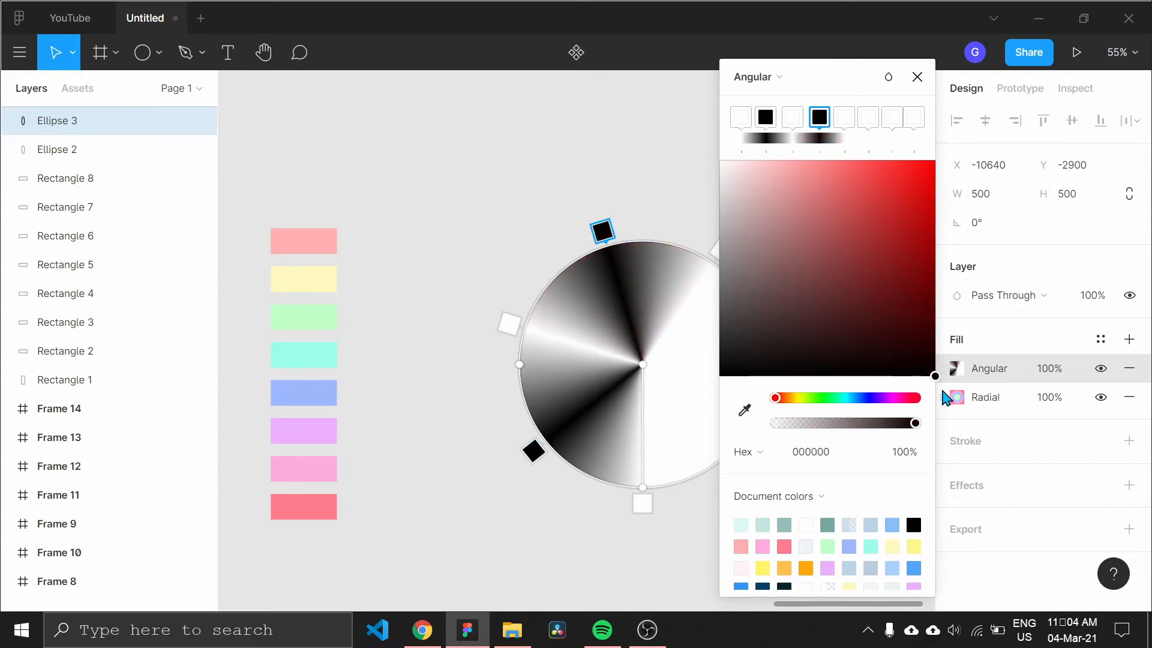
left_click(868, 120)
left_click_drag(862, 245, 933, 376)
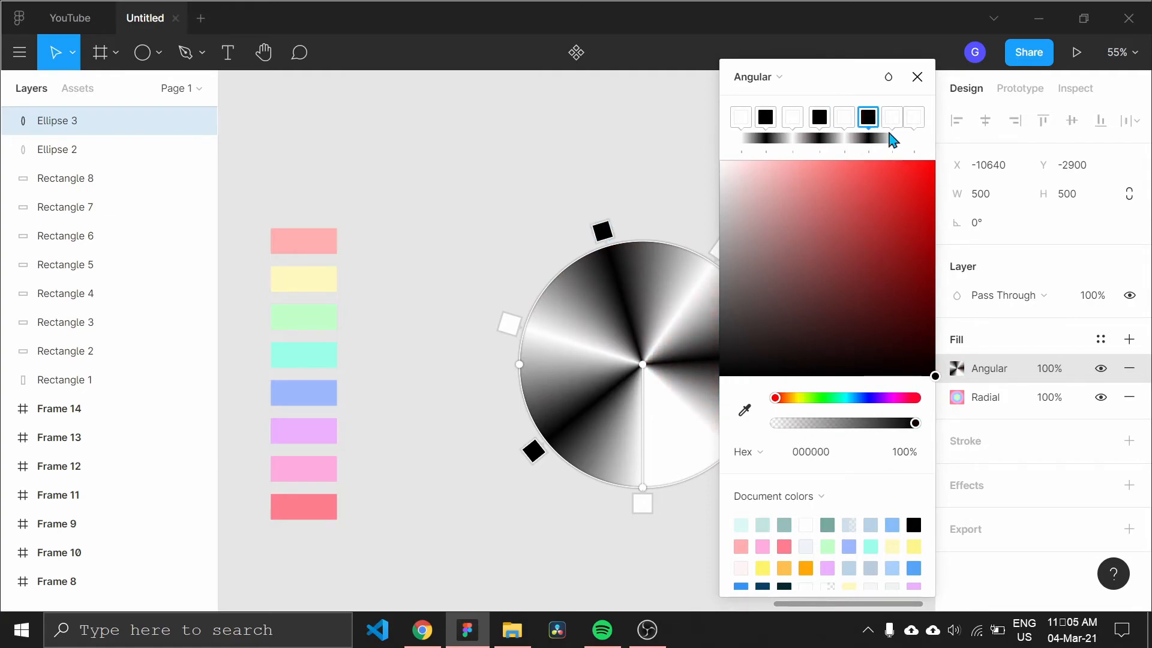
left_click(914, 118)
left_click_drag(885, 288, 942, 378)
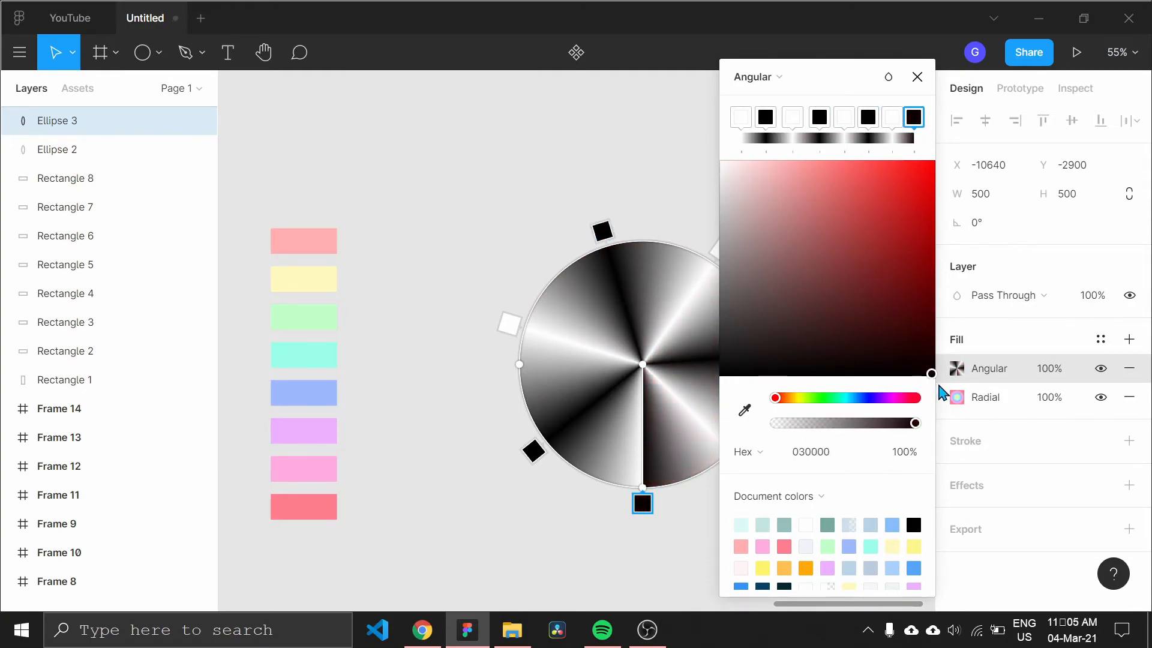
left_click(917, 77)
left_click(811, 167)
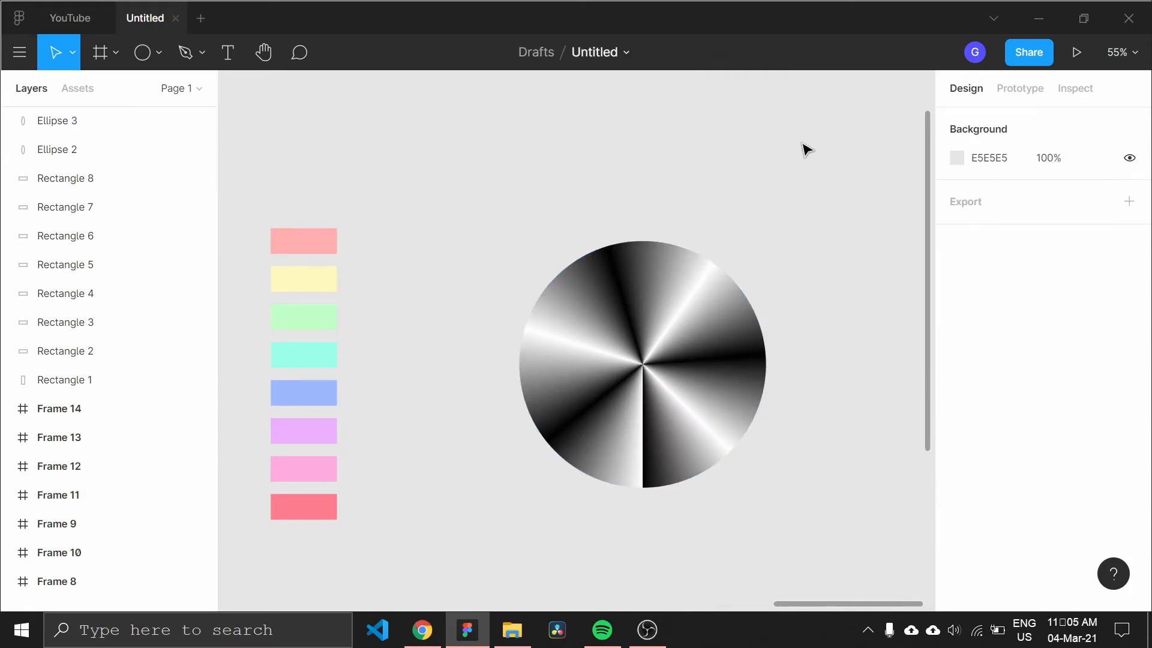
Set the blend mode of the circle's angular fill to Difference and close its fill settings
scroll(795, 268, "up", 2)
scroll(817, 282, "down", 3)
left_click_drag(814, 310, 844, 308)
left_click(730, 340)
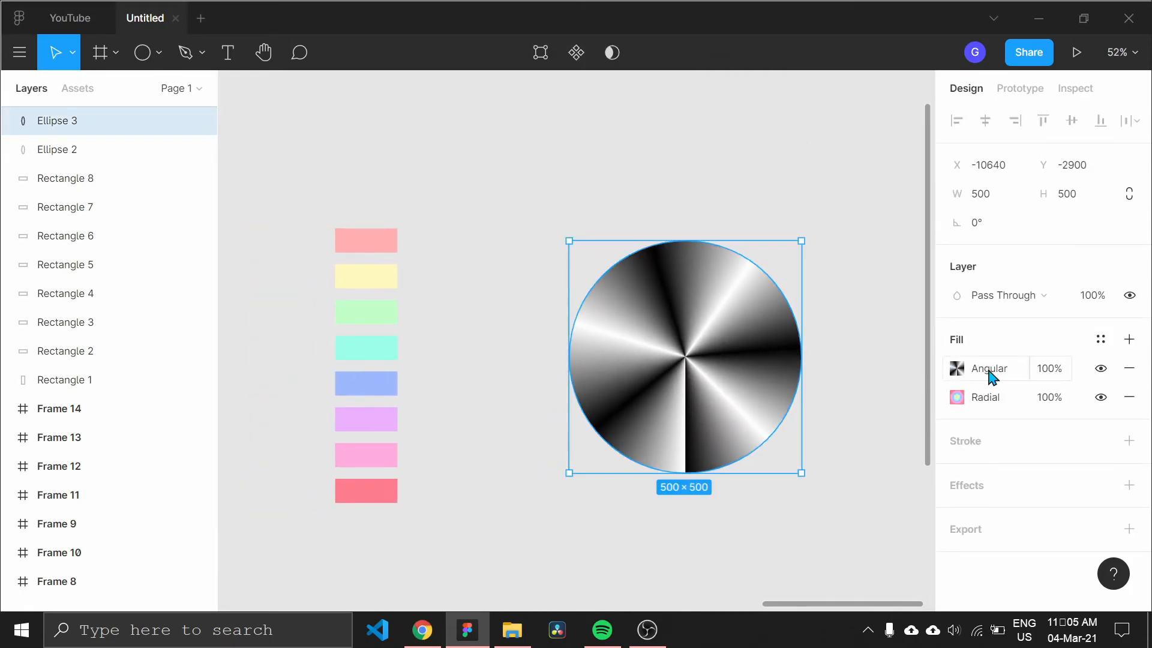
left_click(957, 368)
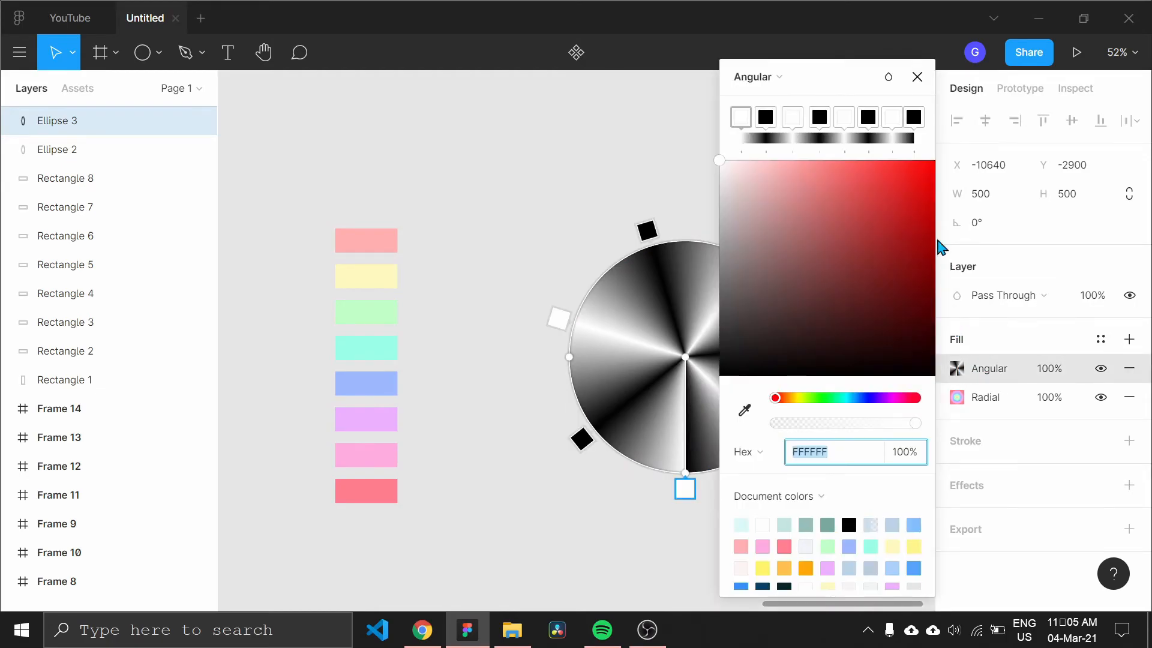
left_click(889, 78)
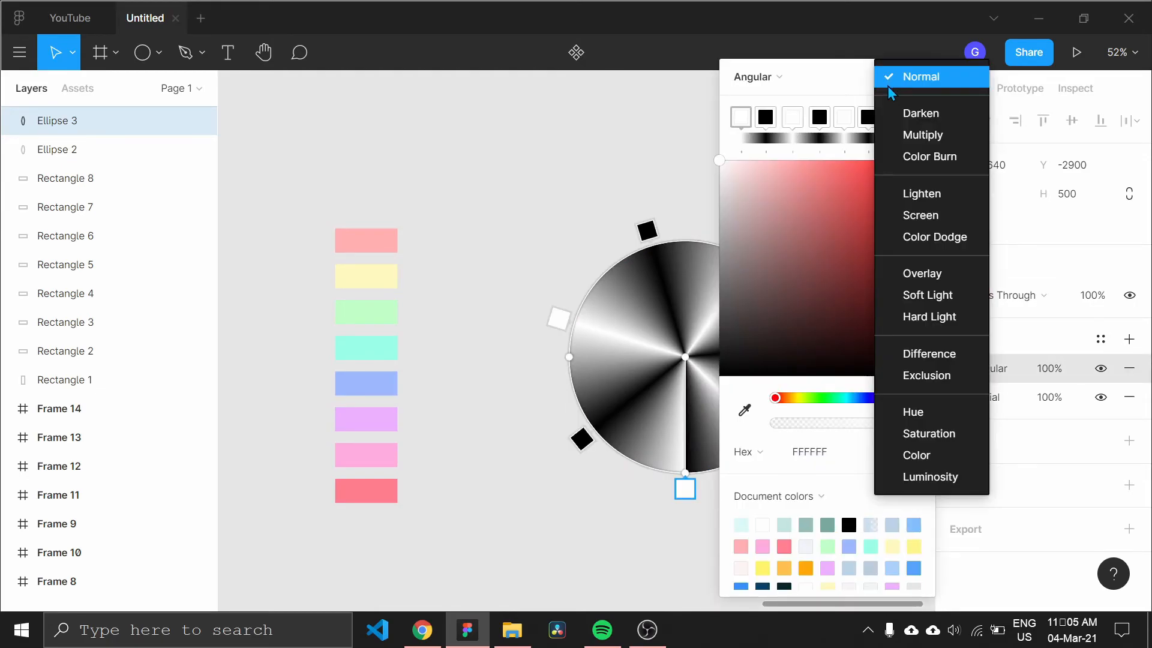
left_click(925, 357)
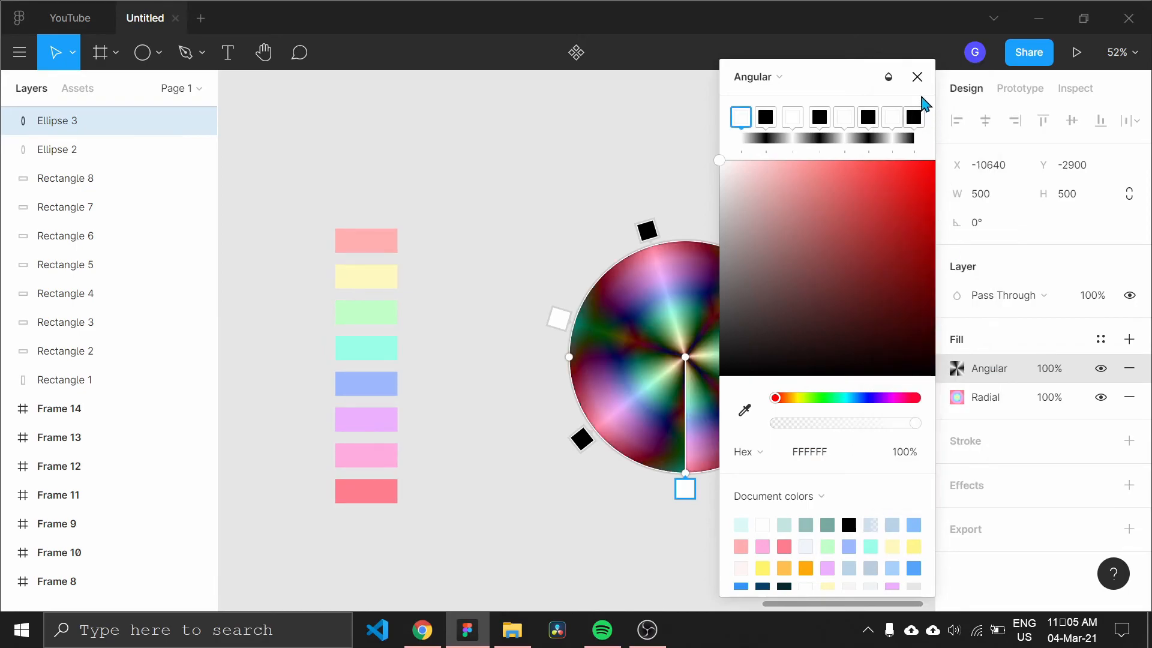
left_click(917, 77)
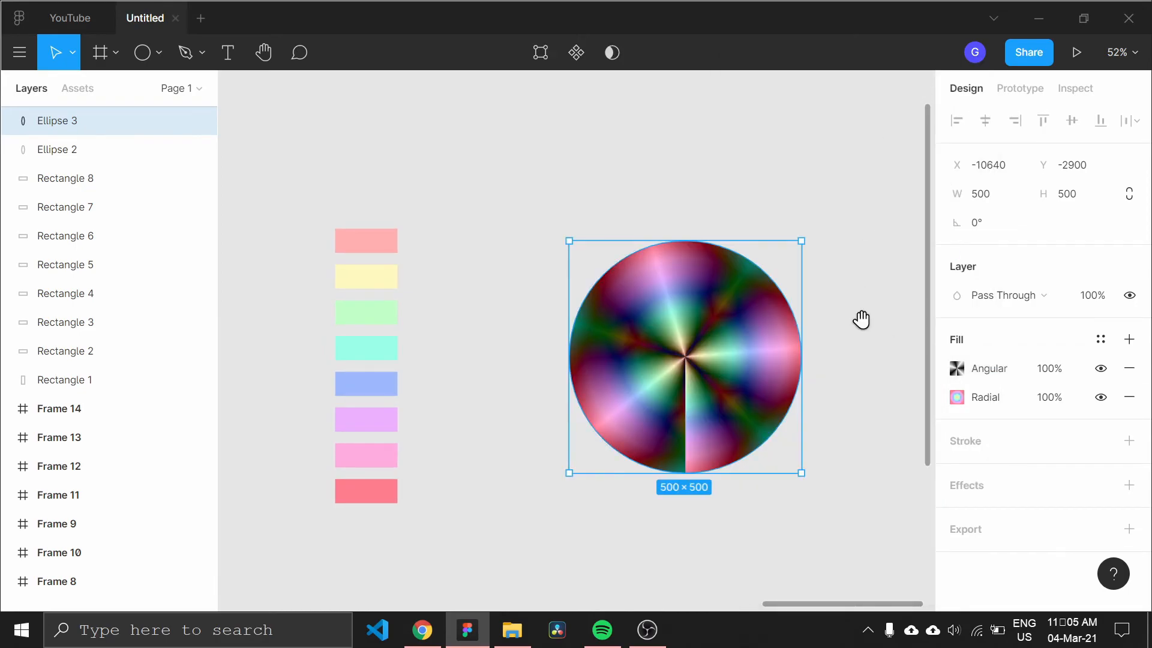
Lower the opacity of the circle's angular fill so the radial colors show through more, and deselect the circle
left_click_drag(864, 319, 829, 318)
left_click(1038, 373)
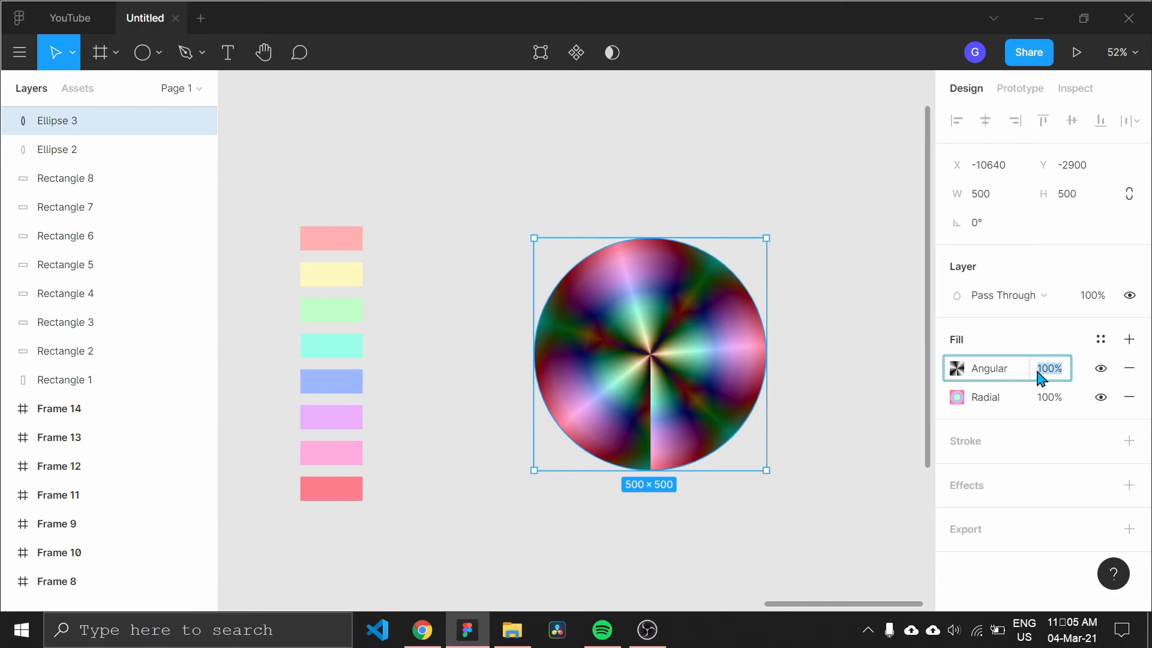
left_click(880, 333)
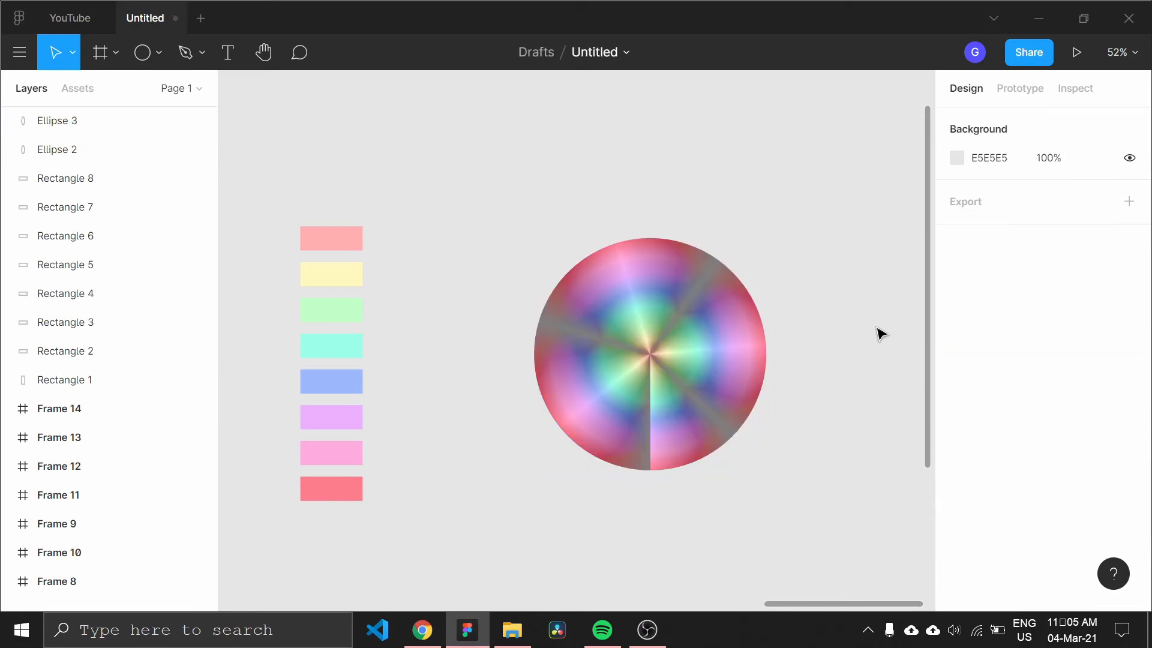
scroll(823, 330, "down", 2)
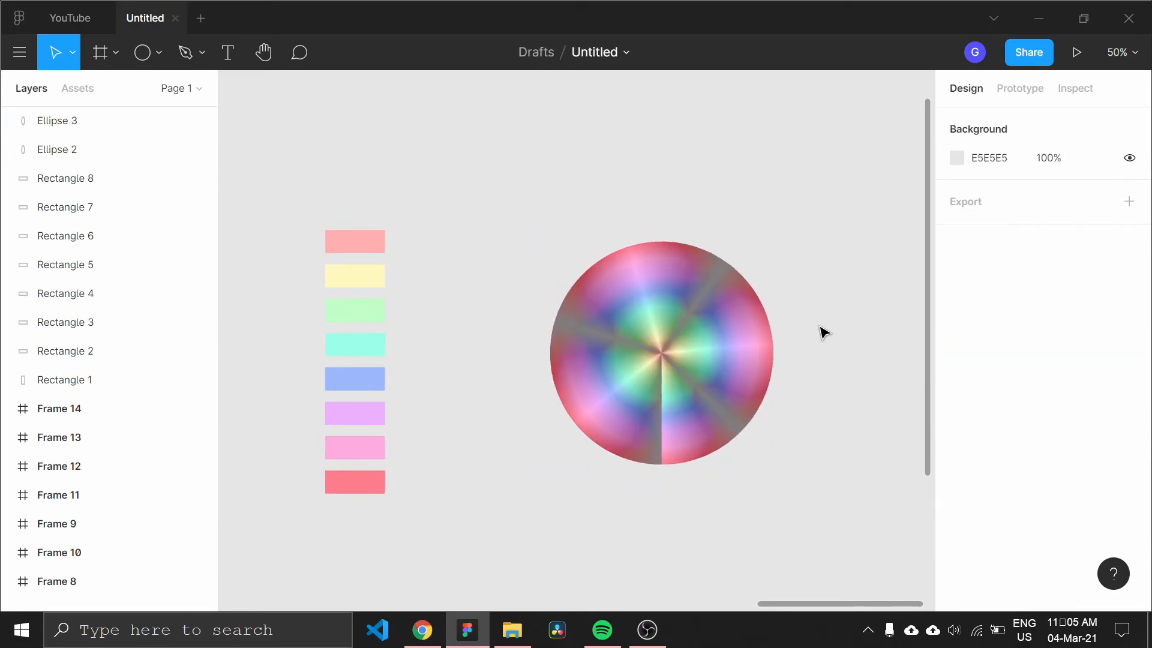